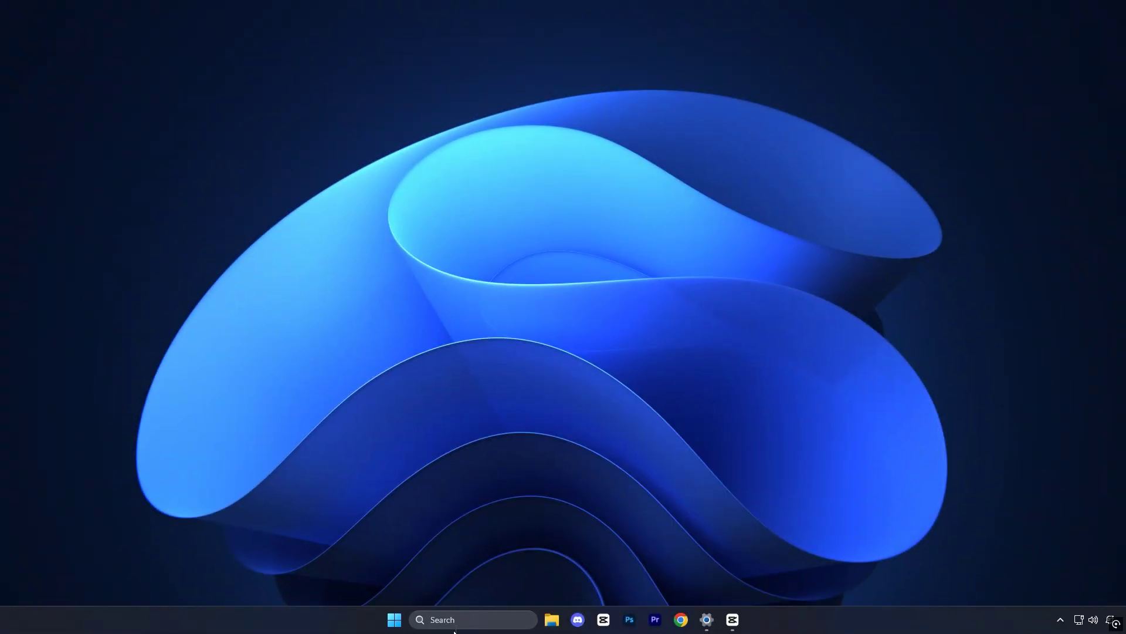
# Launch Task Scheduler from search and inspect the NVIDIA App, update and ParkControl tasks in its library
pyautogui.click(456, 625)
pyautogui.write('t')
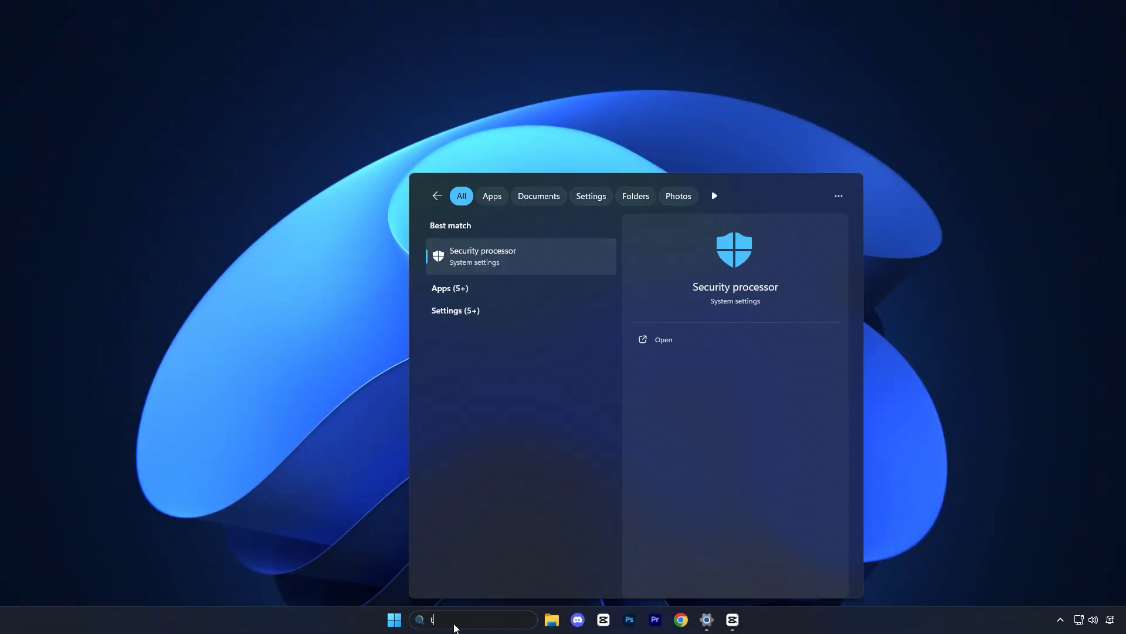
pyautogui.write('ask Scheduler')
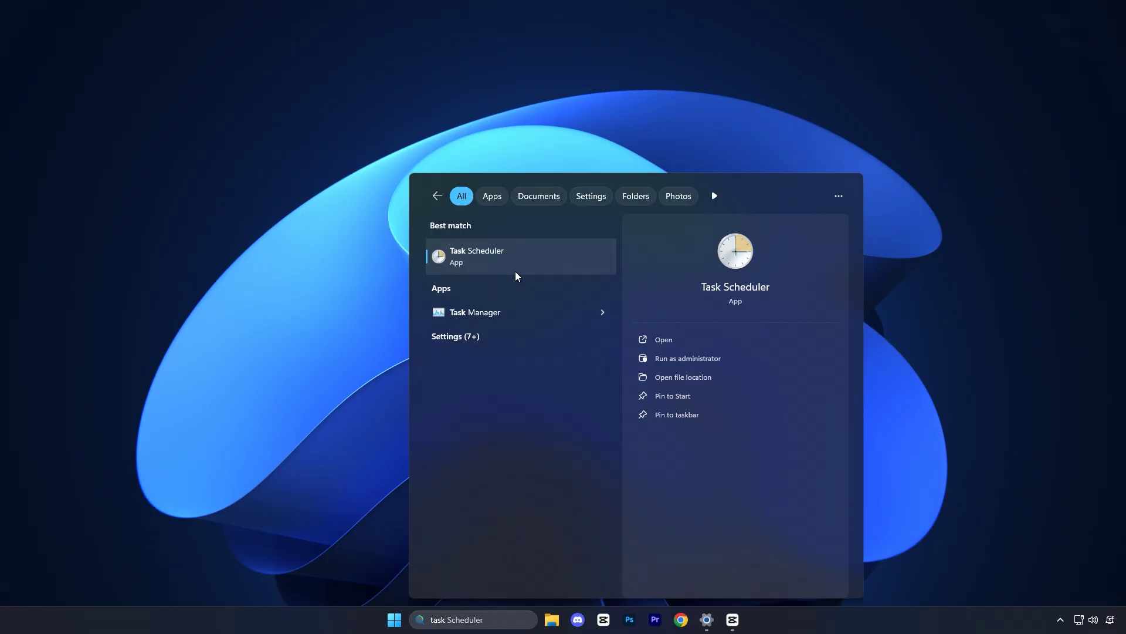
pyautogui.click(515, 276)
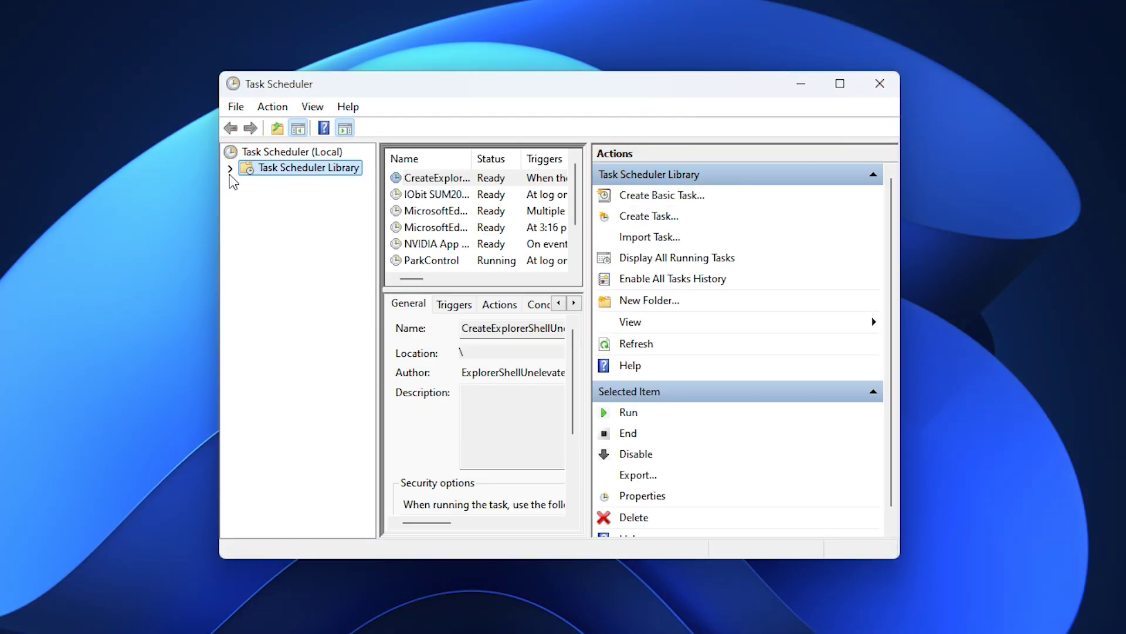
pyautogui.click(230, 168)
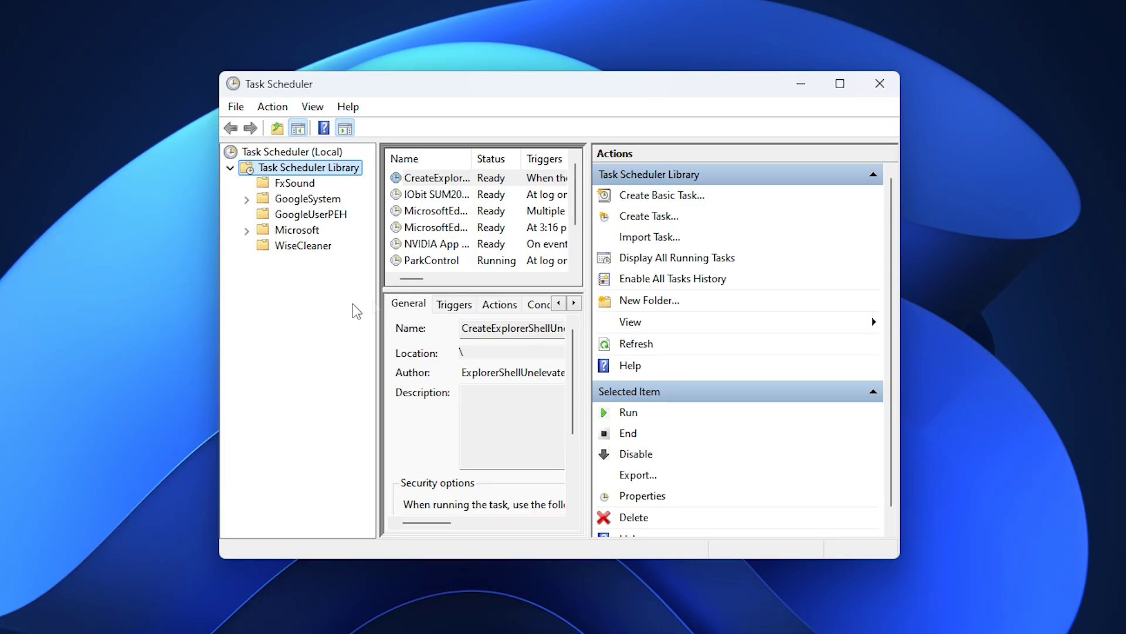
pyautogui.click(419, 244)
pyautogui.scroll(-1, 432, 247)
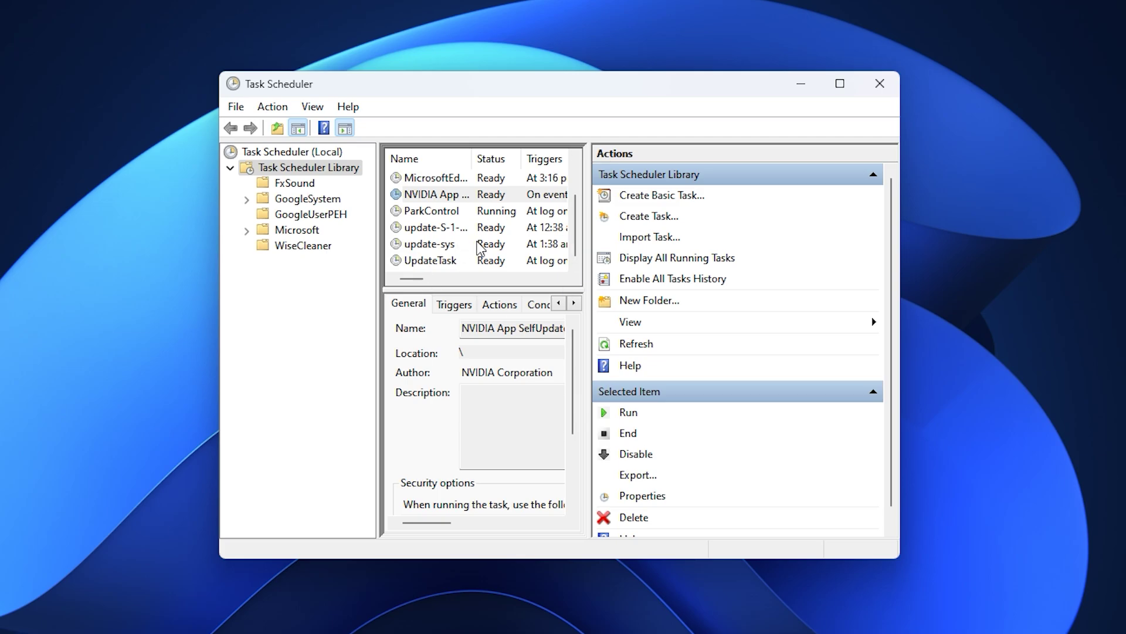
pyautogui.click(444, 227)
pyautogui.click(442, 197)
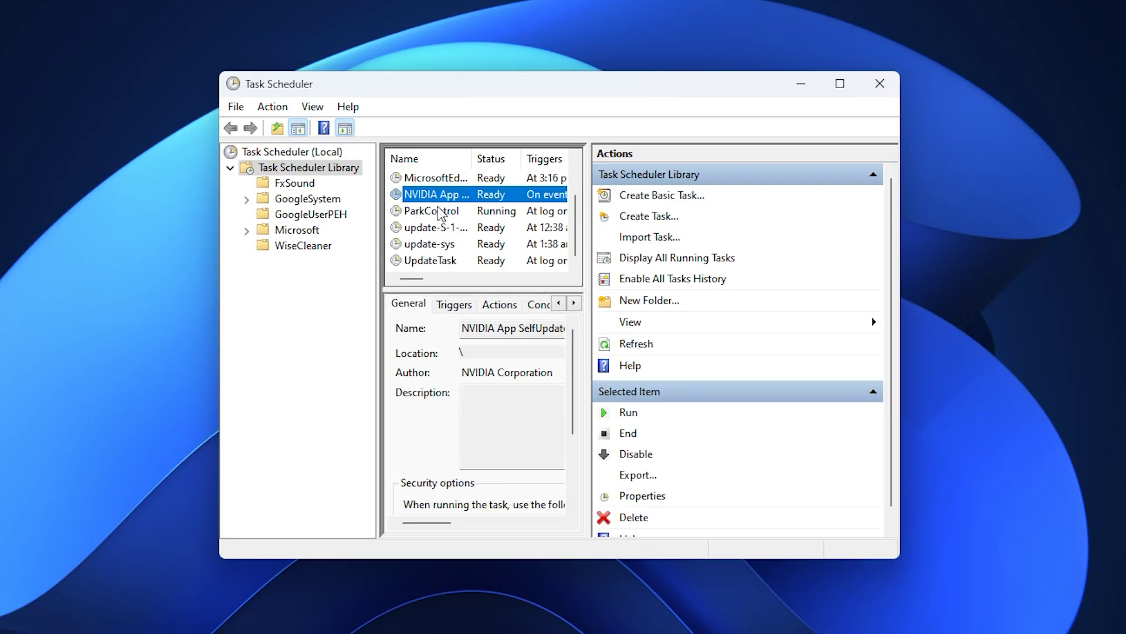
pyautogui.click(440, 211)
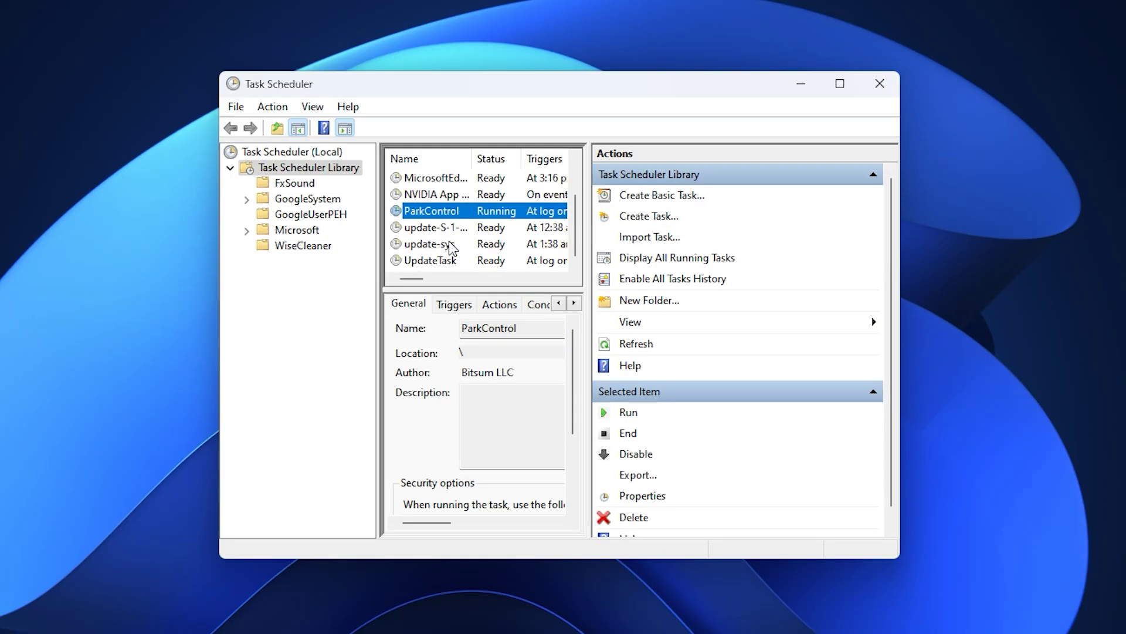
pyautogui.scroll(1, 449, 249)
pyautogui.scroll(-1, 447, 247)
pyautogui.rightClick(434, 211)
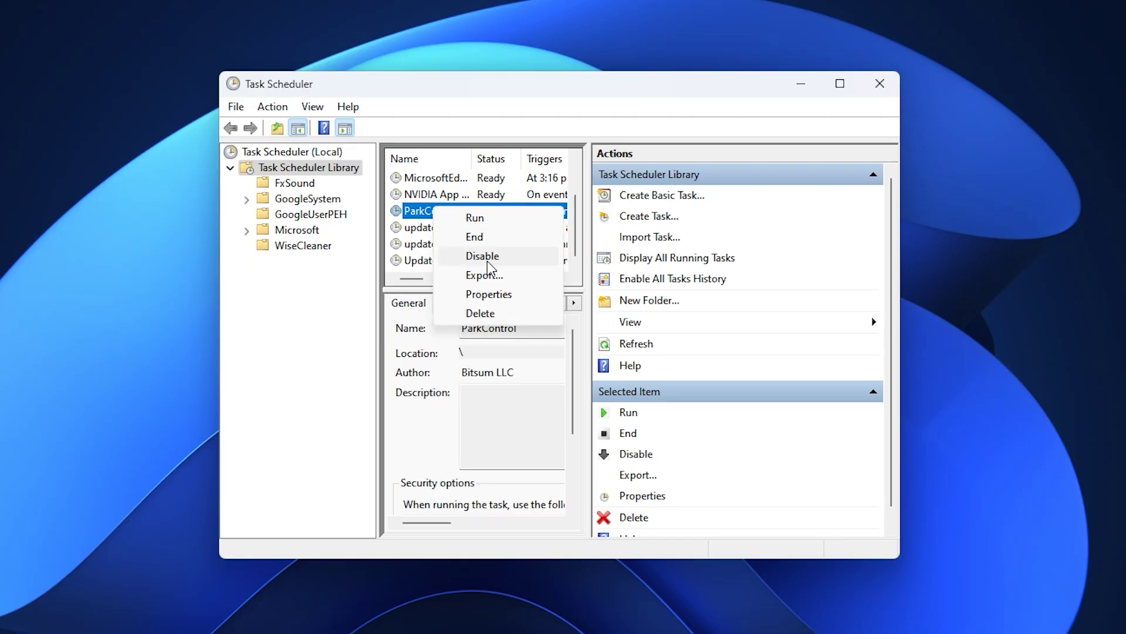
pyautogui.click(420, 215)
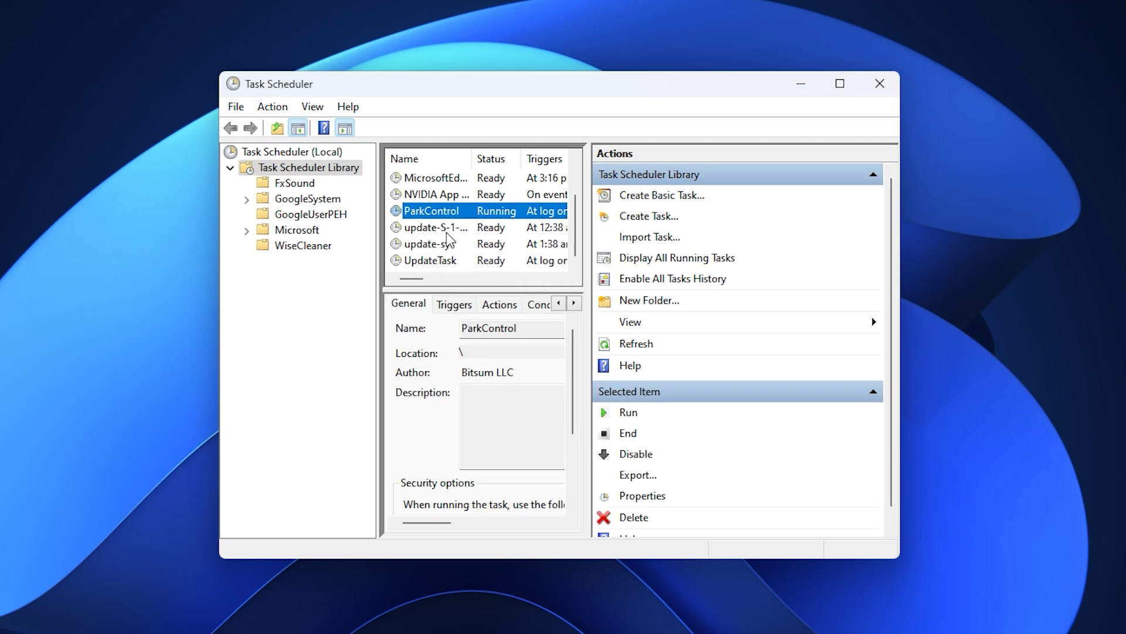
pyautogui.scroll(1, 447, 234)
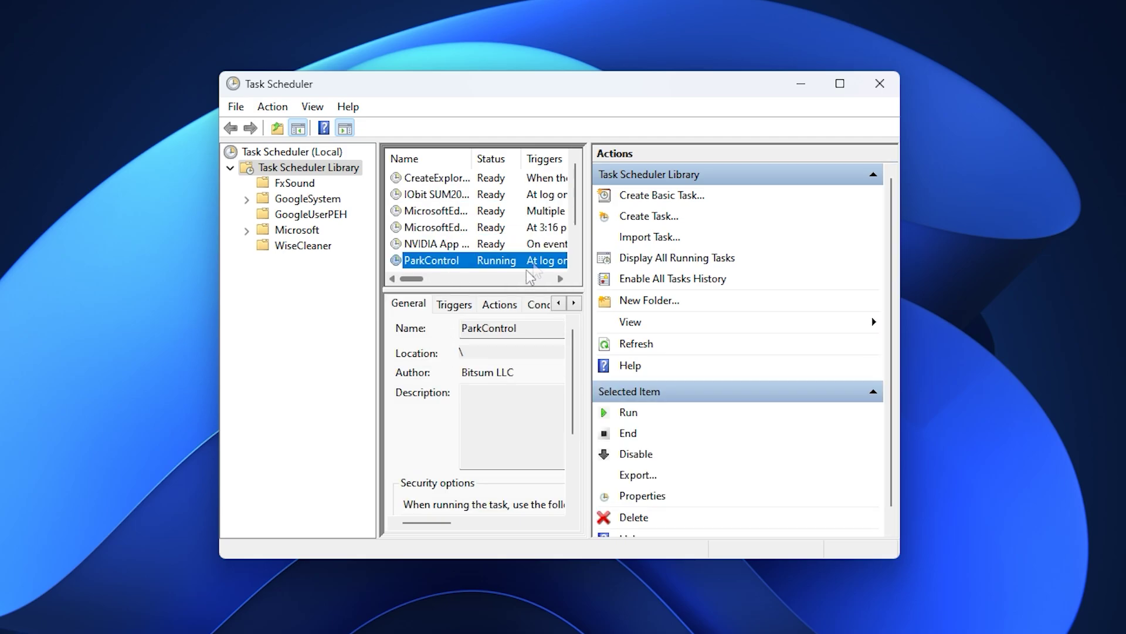
pyautogui.scroll(-1, 447, 233)
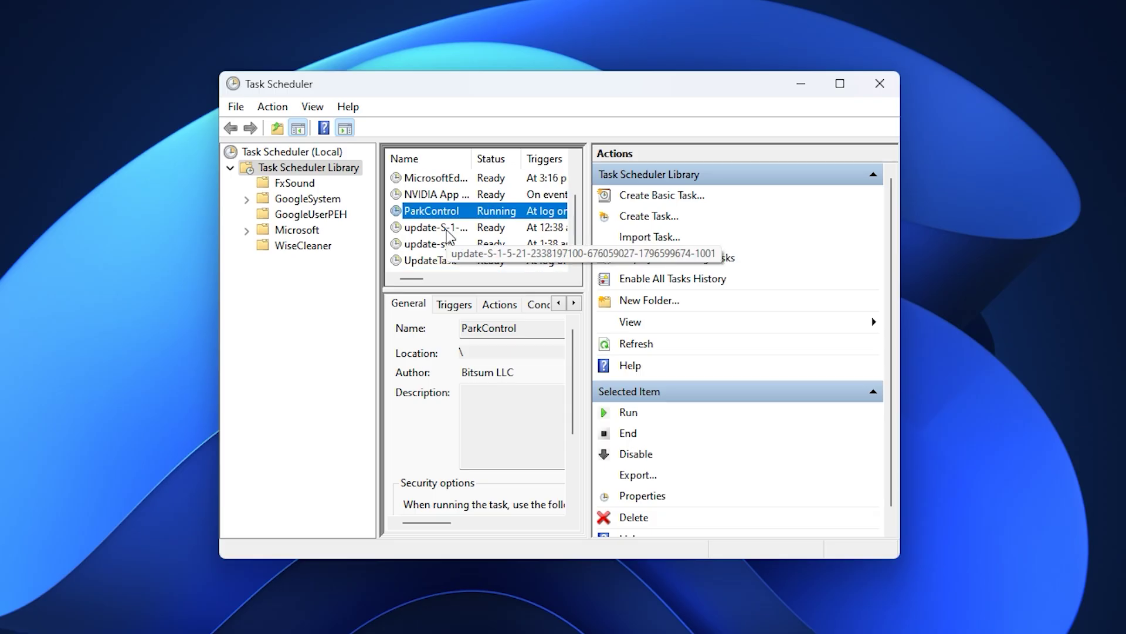
pyautogui.click(445, 227)
pyautogui.click(447, 246)
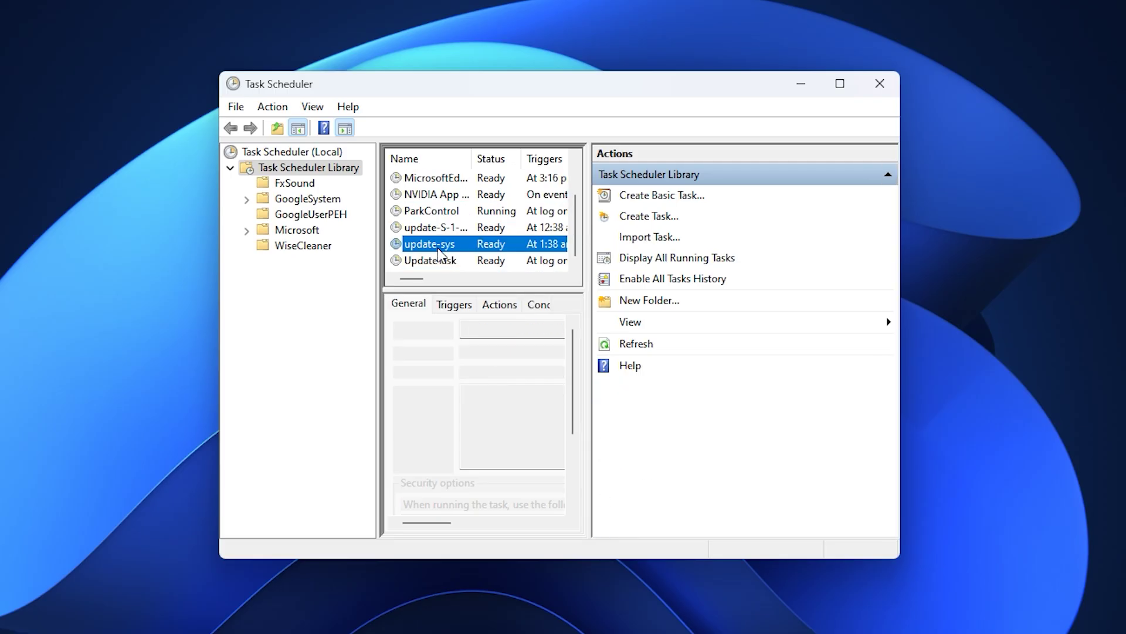
pyautogui.click(437, 195)
pyautogui.scroll(1, 438, 215)
pyautogui.click(438, 212)
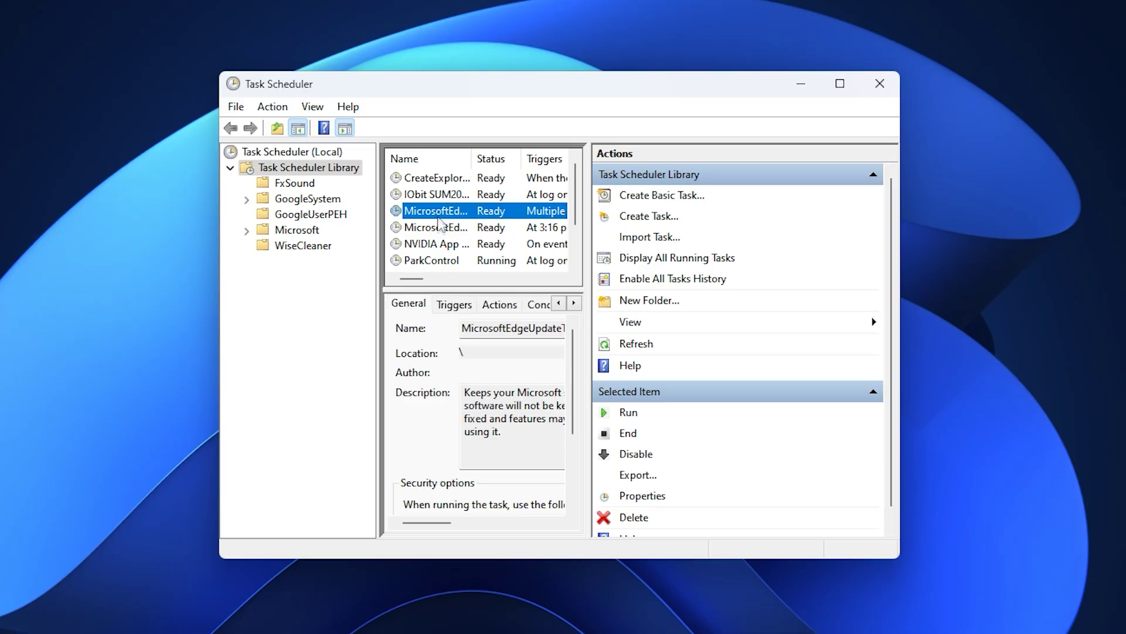
pyautogui.click(439, 226)
pyautogui.click(435, 199)
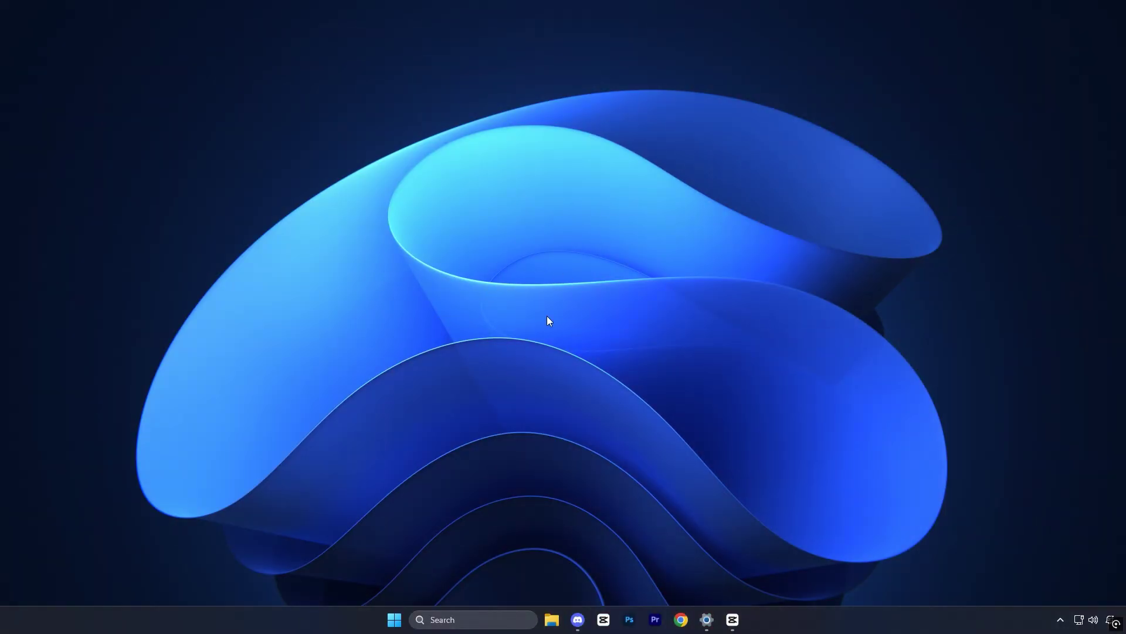
# Launch Task Manager from the taskbar menu and show its Details process list
pyautogui.rightClick(778, 627)
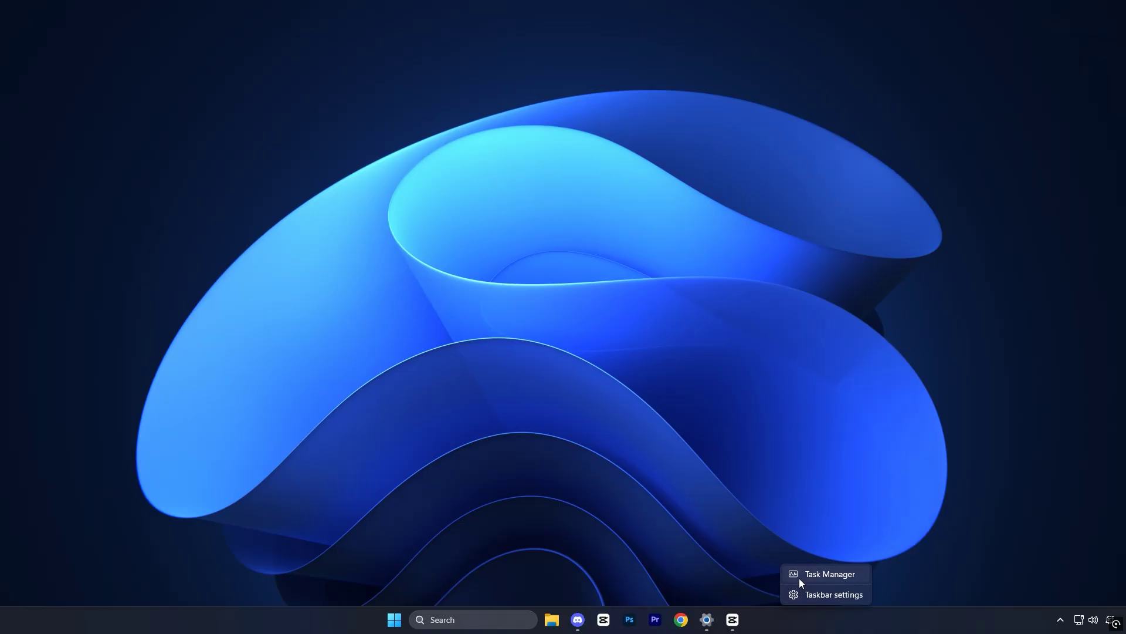
pyautogui.click(799, 578)
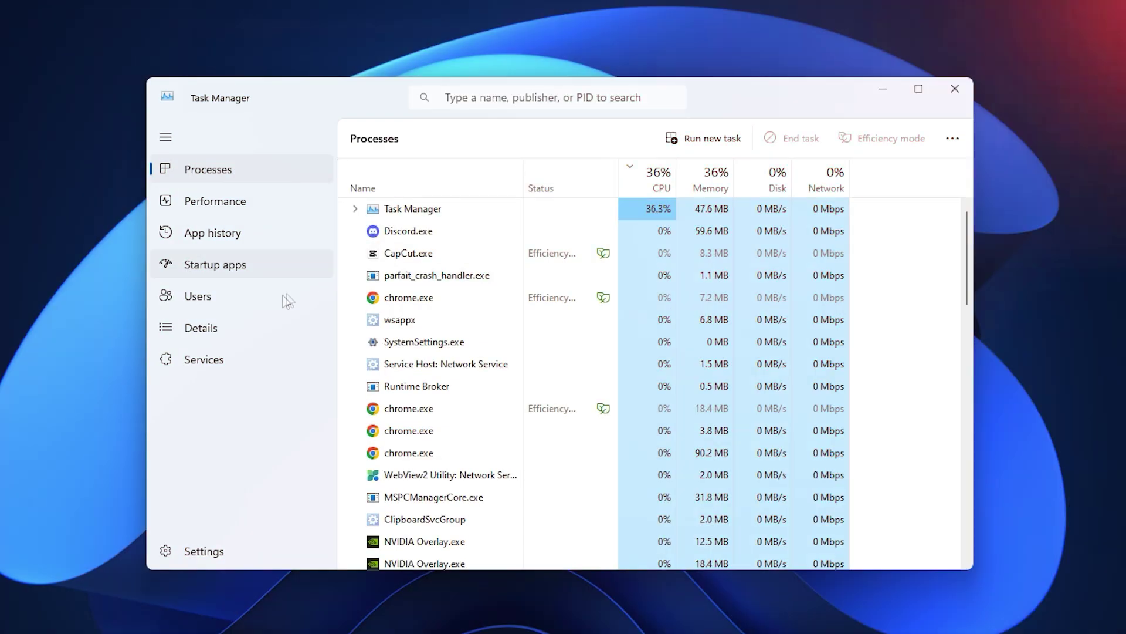
pyautogui.click(239, 327)
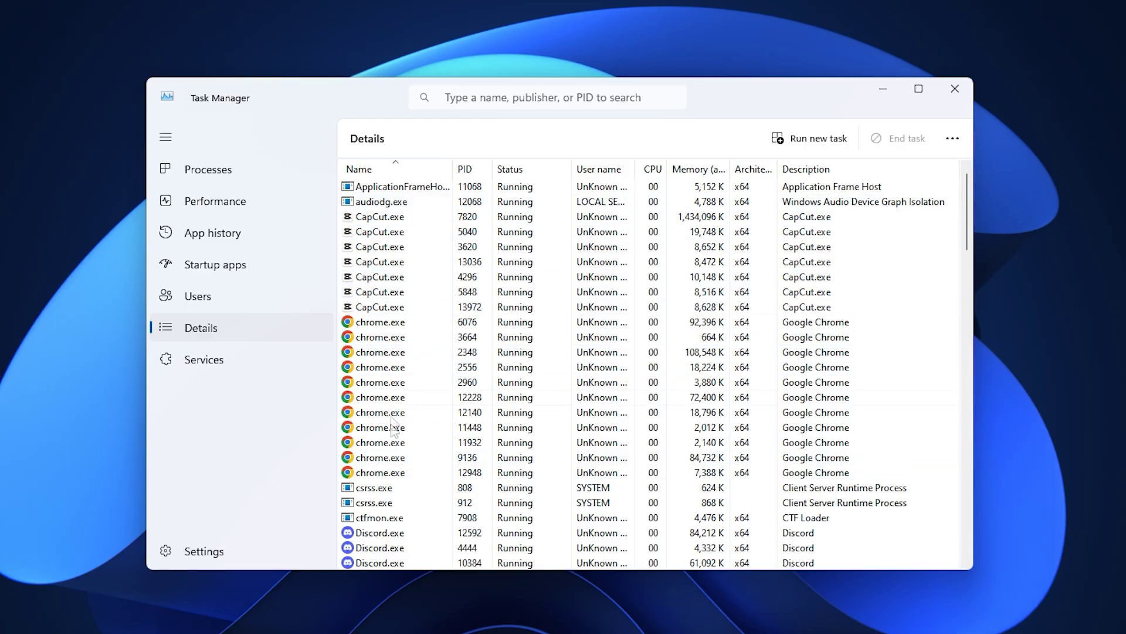
pyautogui.scroll(-4, 394, 435)
pyautogui.scroll(-4, 395, 427)
pyautogui.scroll(-5, 399, 412)
pyautogui.scroll(4, 398, 411)
pyautogui.scroll(5, 401, 352)
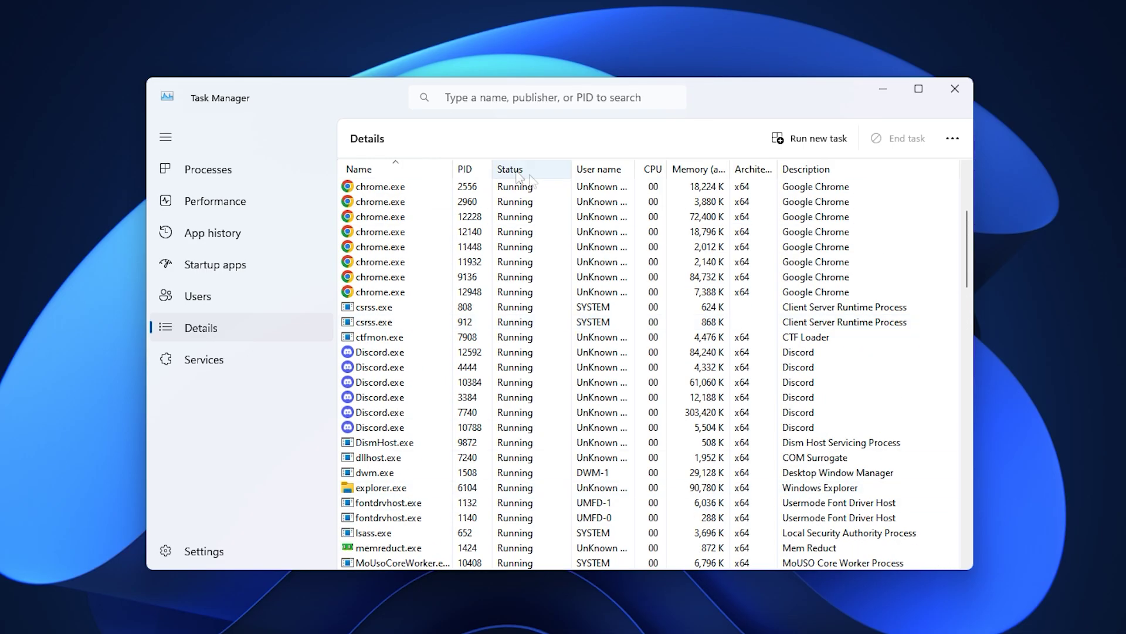
pyautogui.scroll(3, 402, 282)
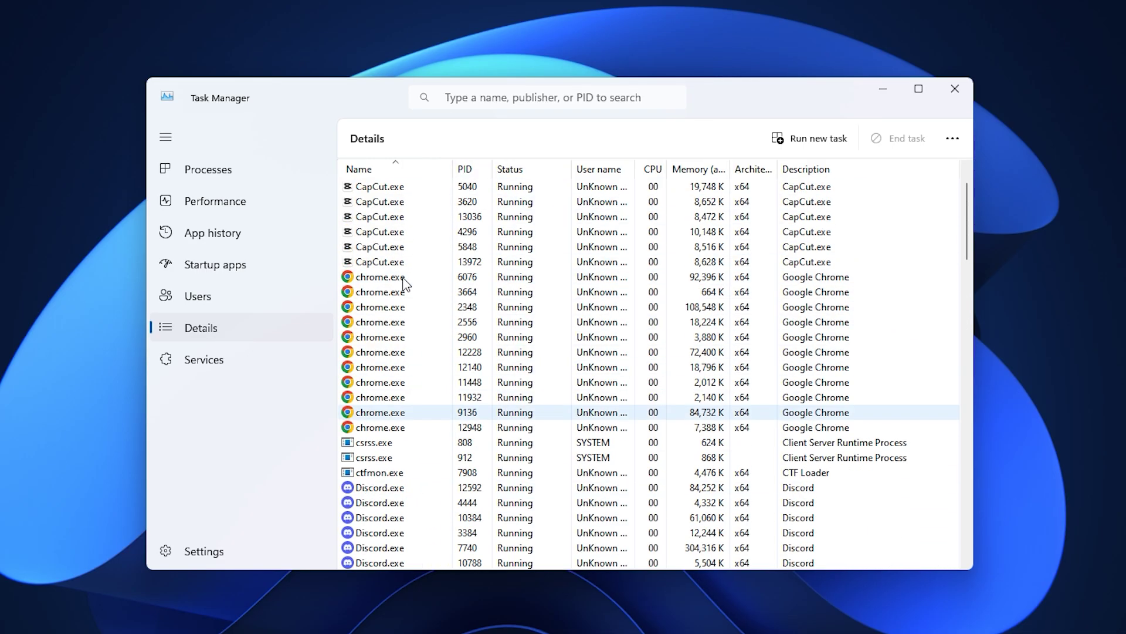
pyautogui.scroll(-2, 404, 396)
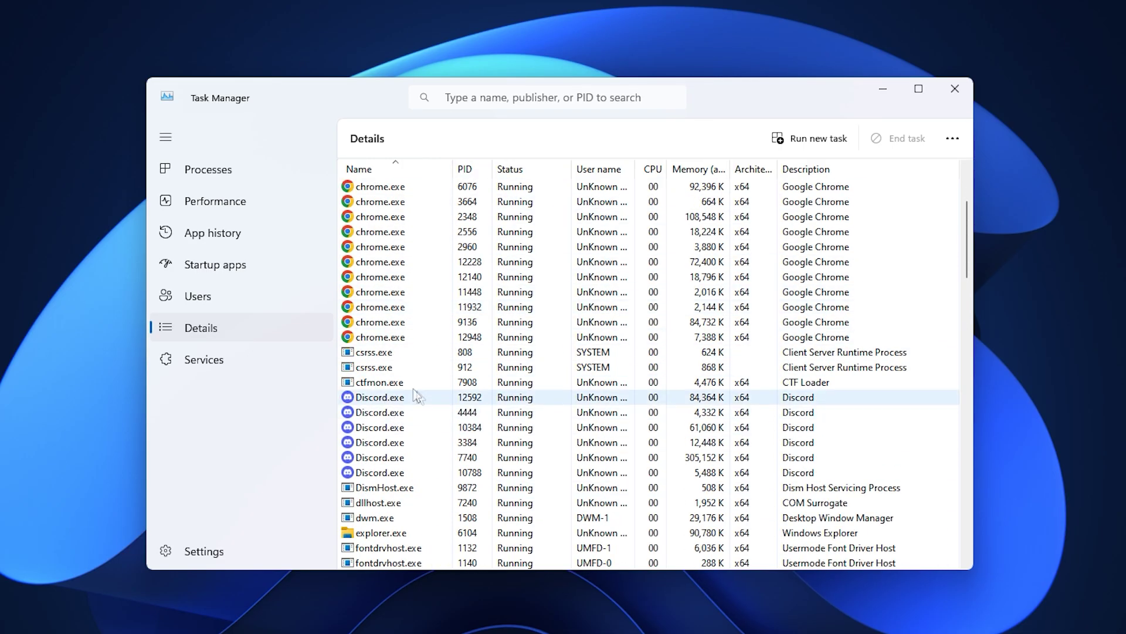
pyautogui.scroll(-1, 404, 390)
pyautogui.scroll(-1, 397, 383)
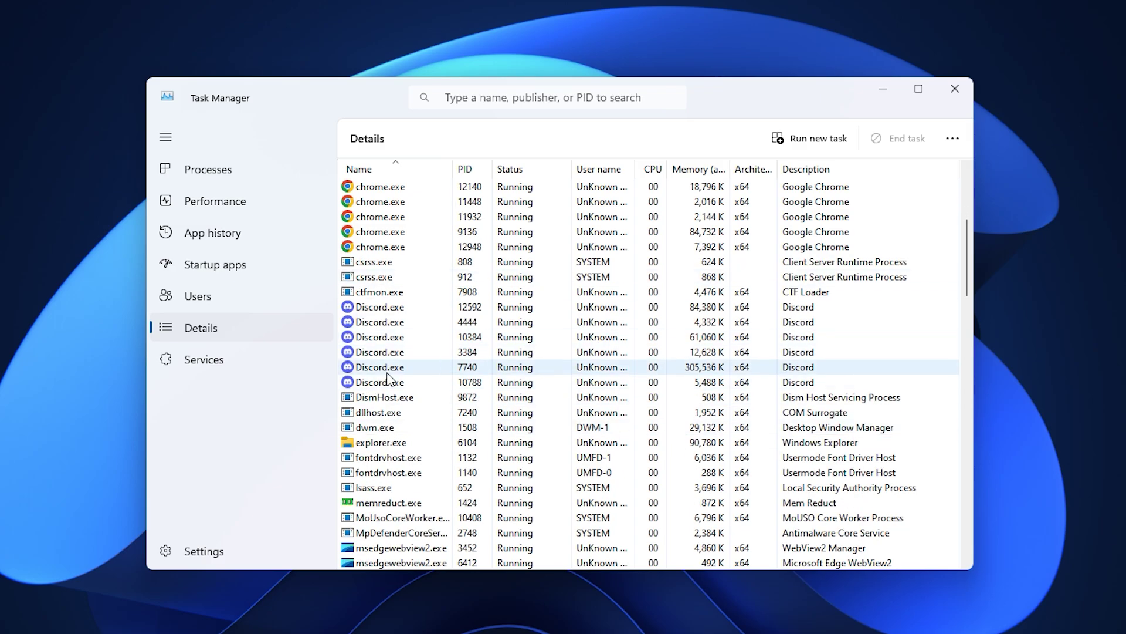
# Clear CPU 0 and CPU 1 from the processor affinity of Discord.exe (PID 12592)
pyautogui.click(376, 314)
pyautogui.rightClick(376, 313)
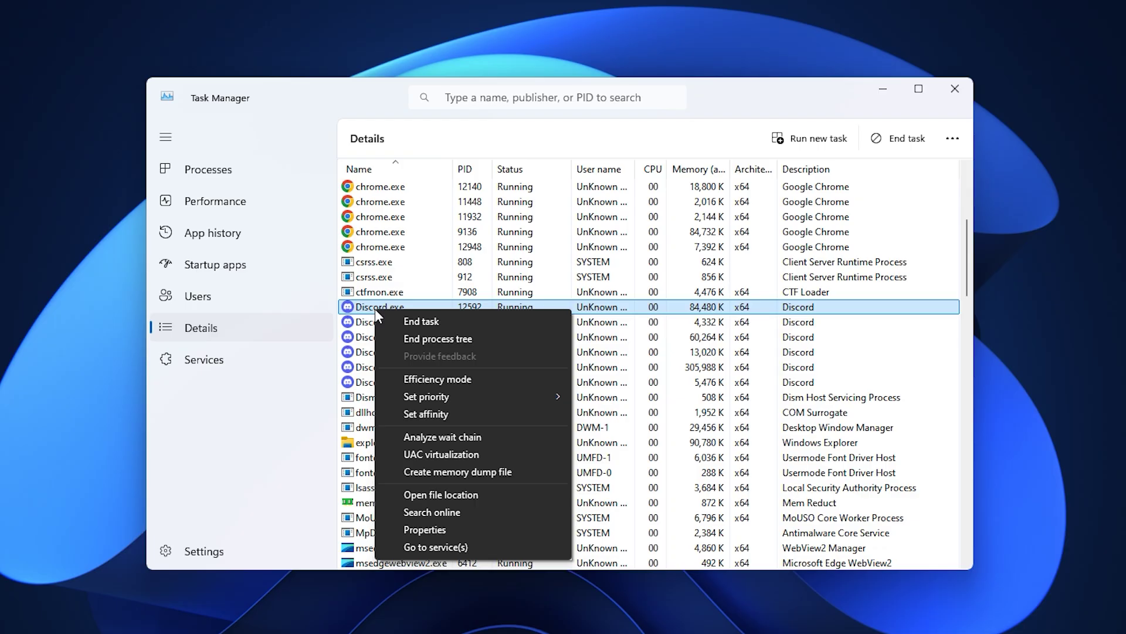
pyautogui.click(461, 411)
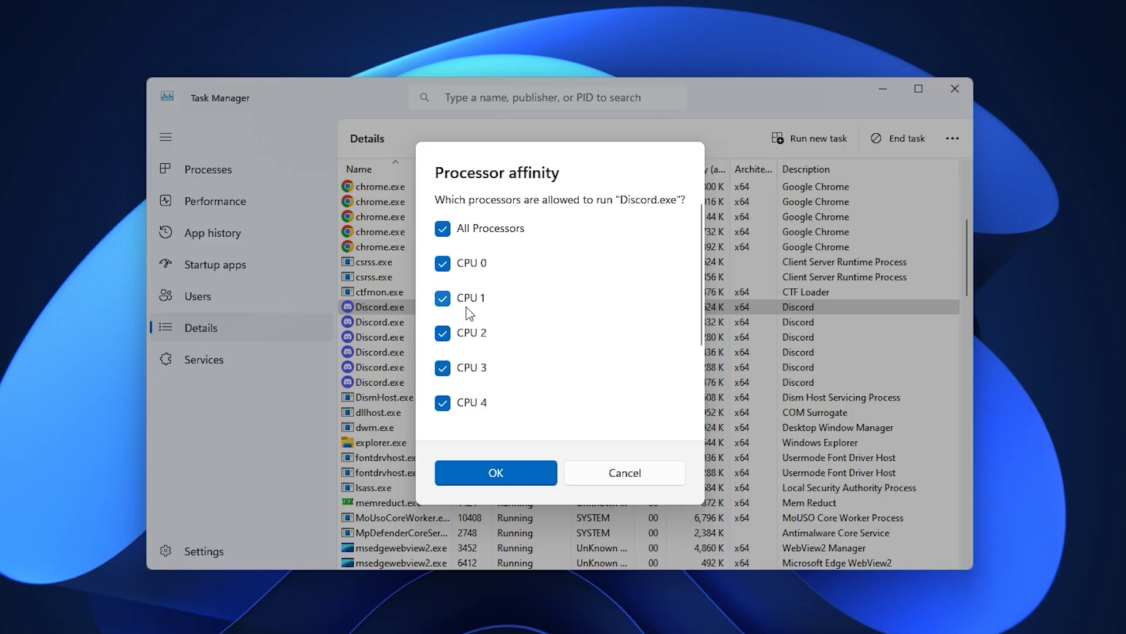
pyautogui.scroll(-2, 470, 313)
pyautogui.scroll(2, 469, 313)
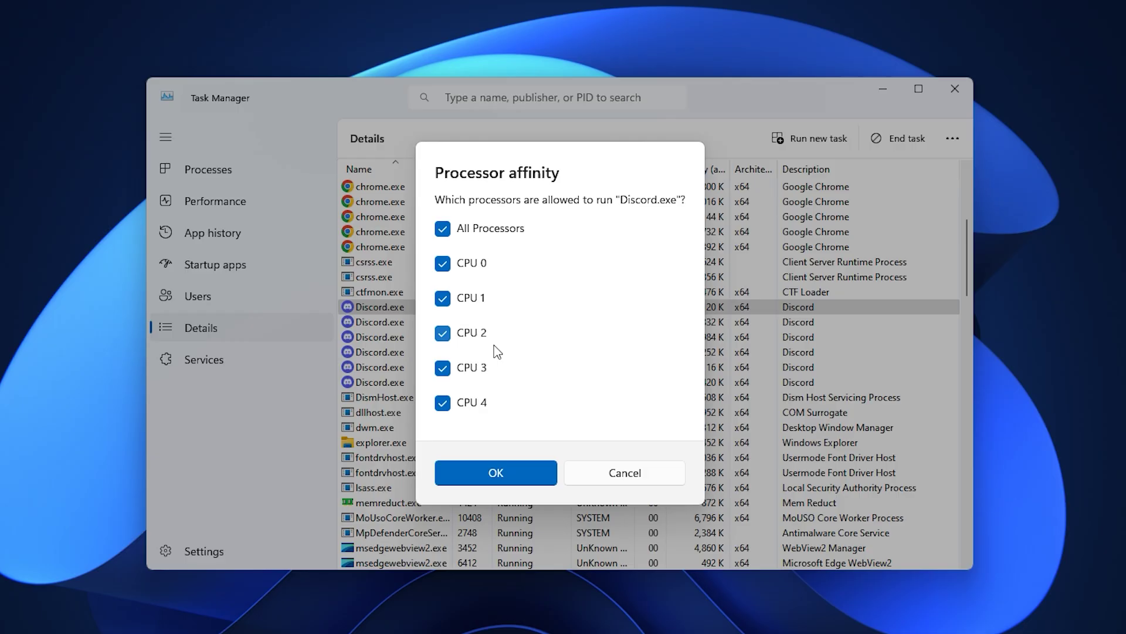
pyautogui.click(442, 263)
pyautogui.click(443, 299)
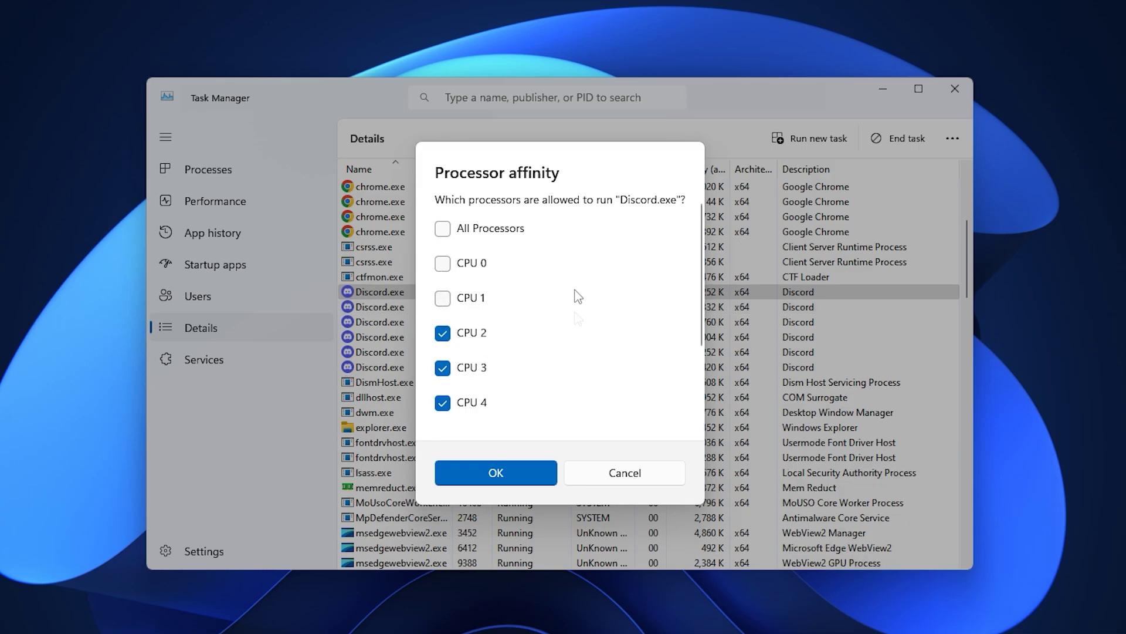
pyautogui.scroll(-2, 520, 301)
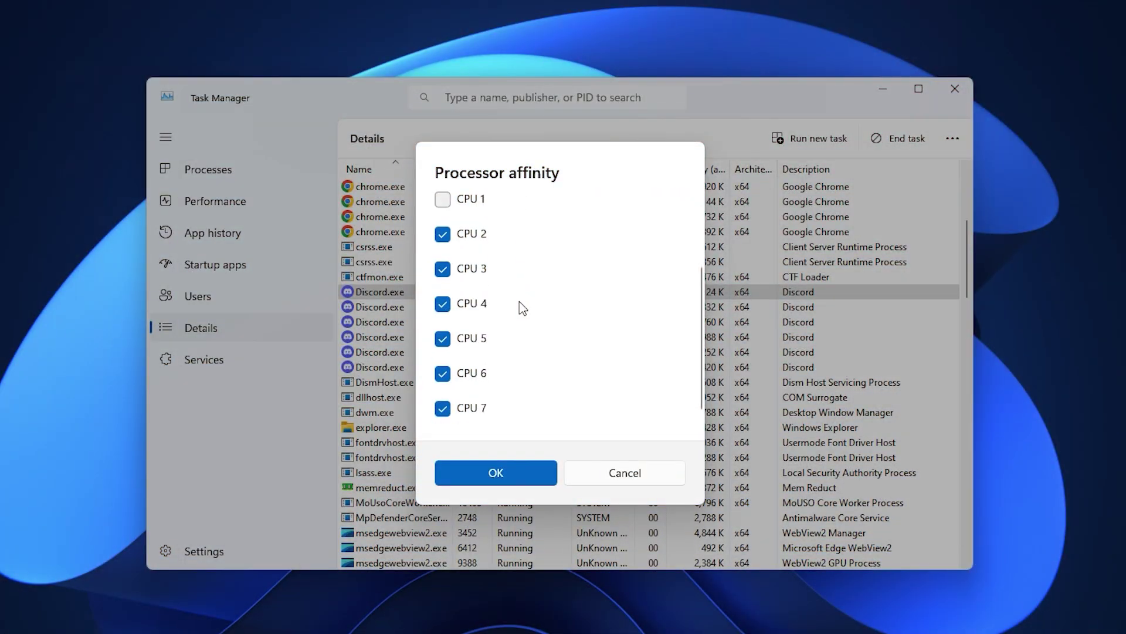
pyautogui.scroll(2, 519, 306)
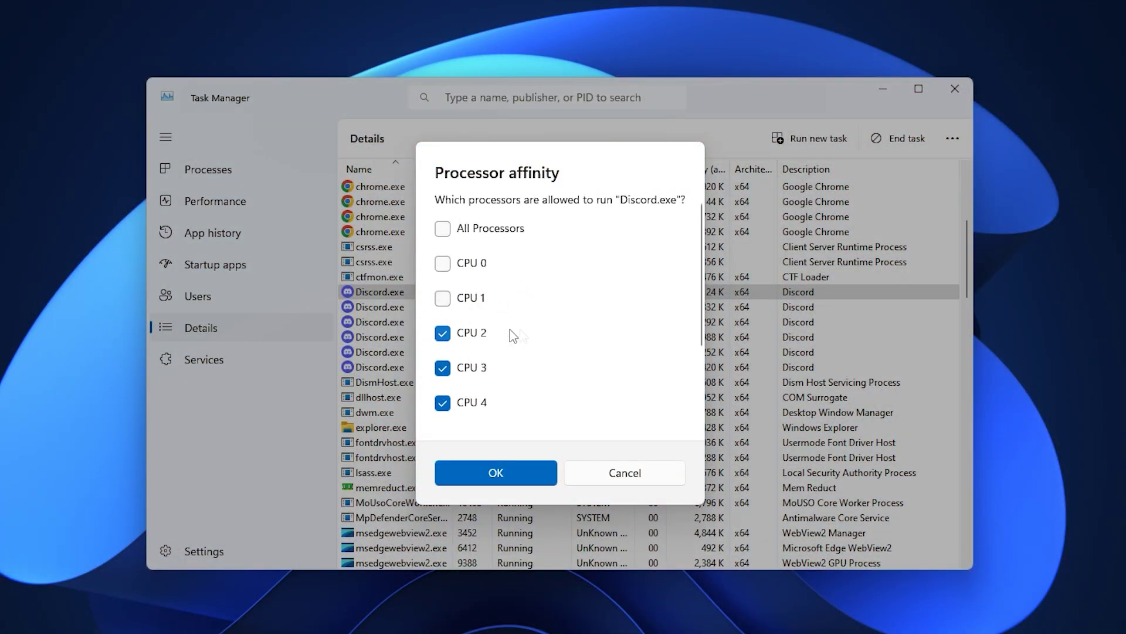
pyautogui.scroll(-2, 503, 359)
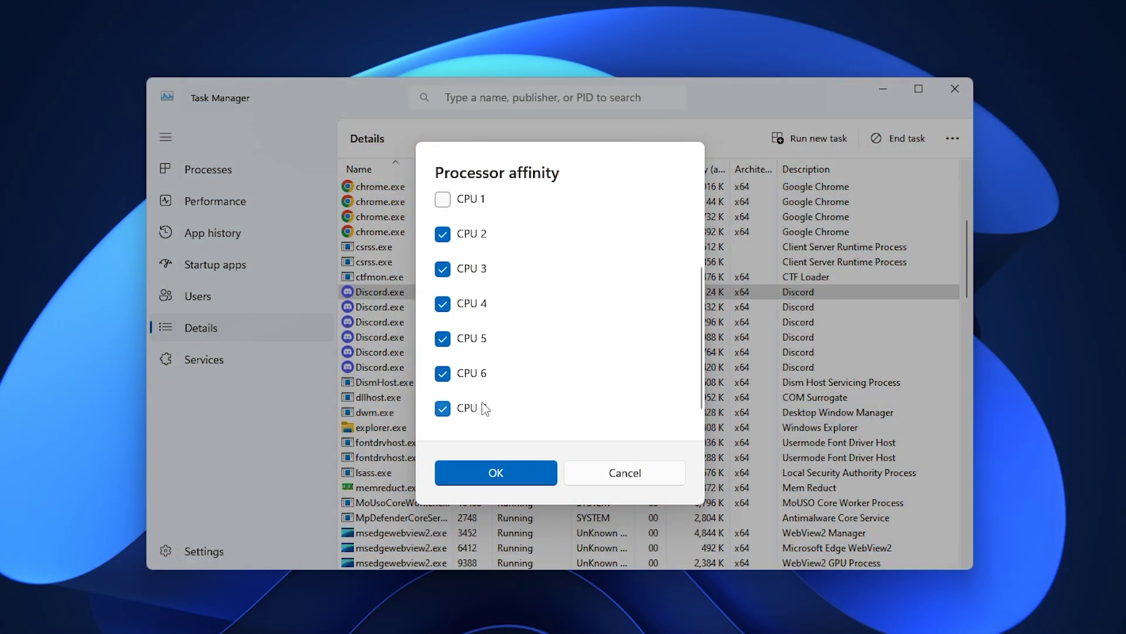
pyautogui.scroll(1, 483, 350)
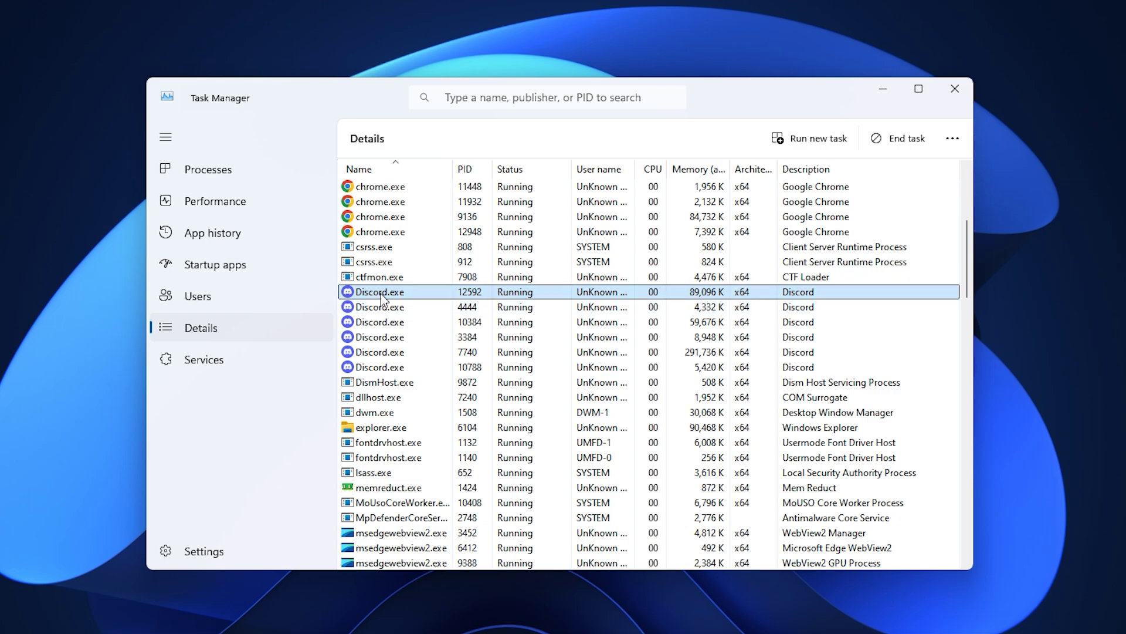
# Bring up the Discord.exe context menu to review its priority levels
pyautogui.rightClick(381, 297)
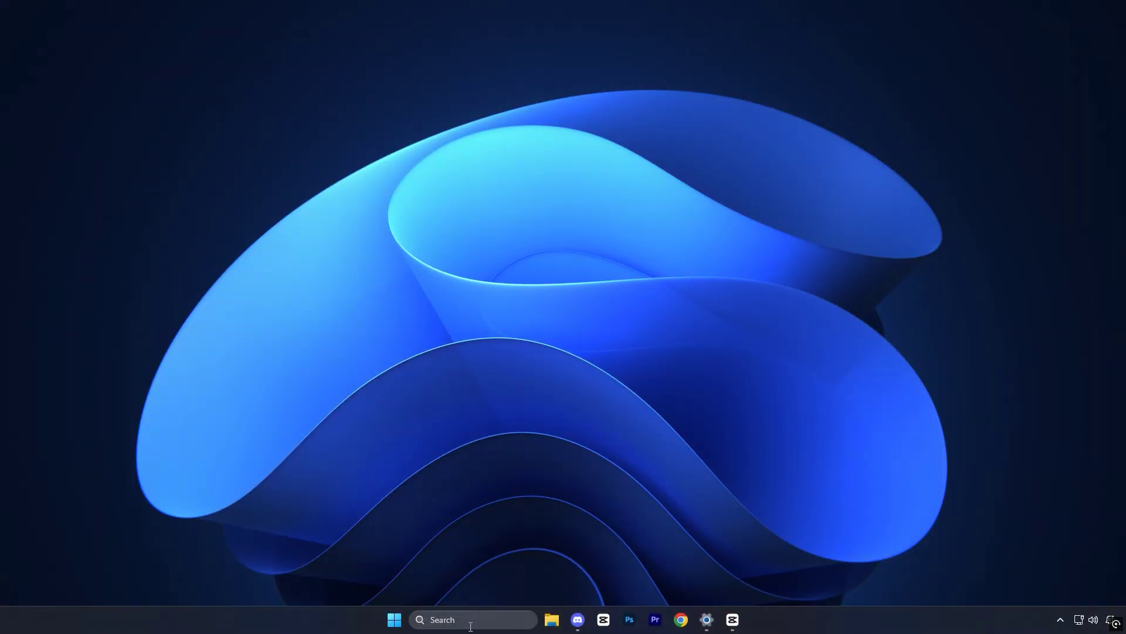
# Open System Properties through the 'Advanced System Settings' search and centre its window
pyautogui.click(468, 620)
pyautogui.write('Advanced System Settings')
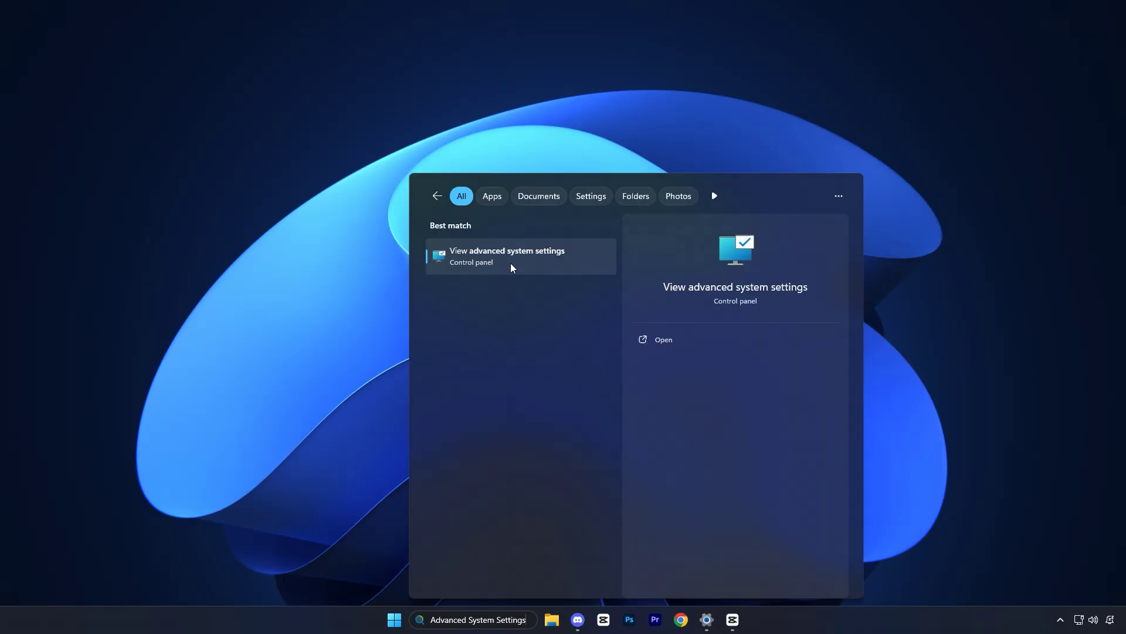
pyautogui.click(530, 256)
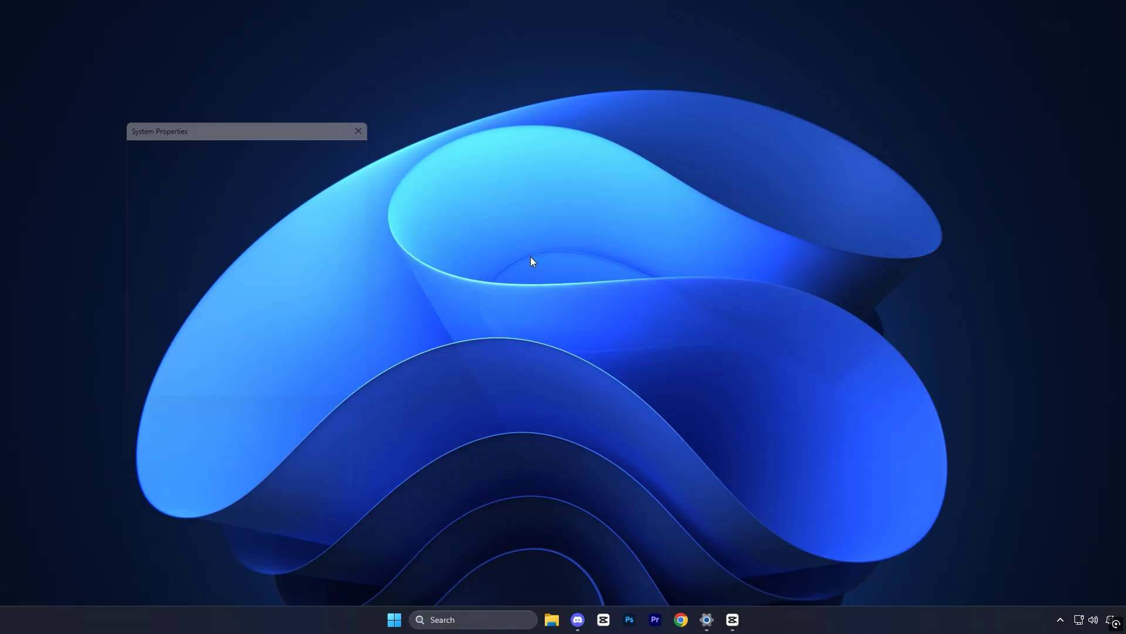
pyautogui.moveTo(233, 128); pyautogui.dragTo(541, 148)
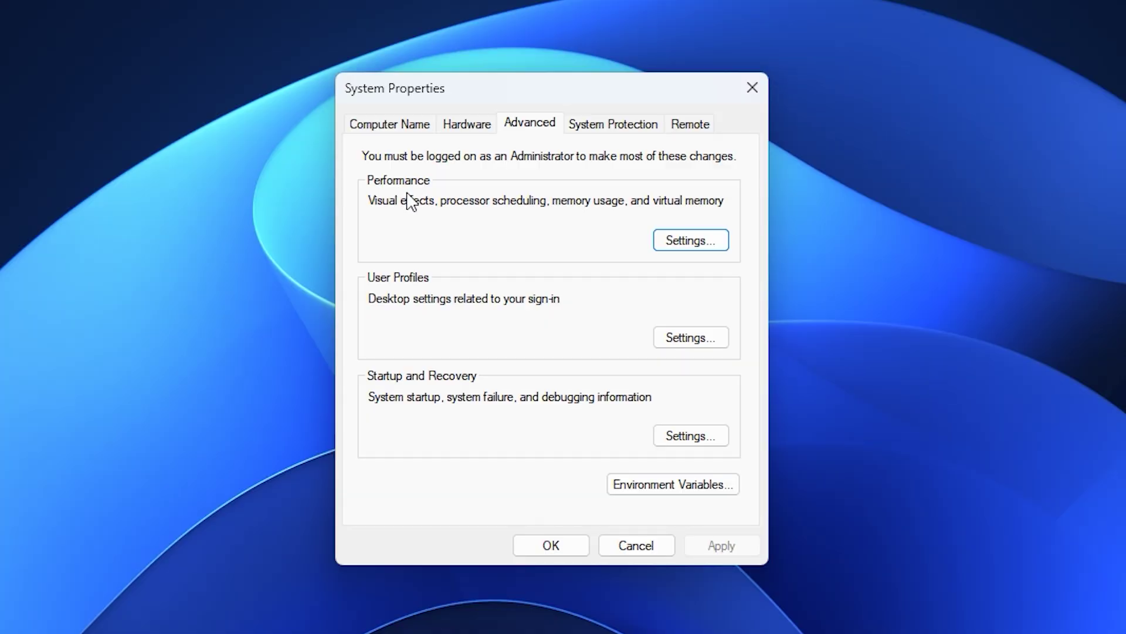
# Check that Performance Options' Advanced tab schedules processors for Programs, then close it
pyautogui.click(691, 247)
pyautogui.click(490, 211)
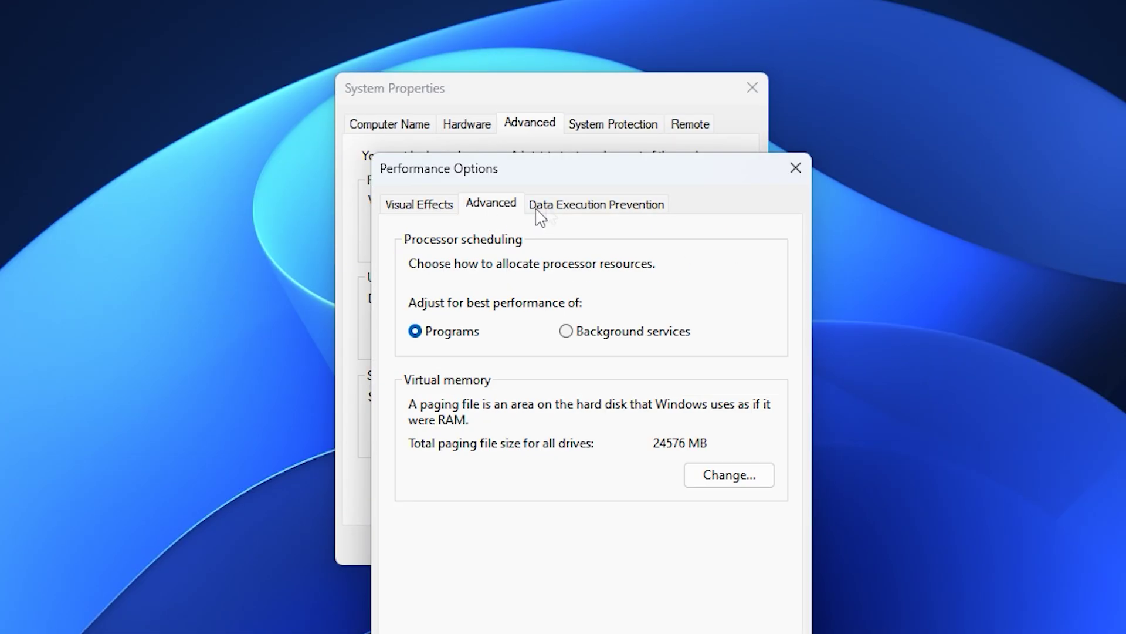
pyautogui.moveTo(534, 176); pyautogui.dragTo(523, 104)
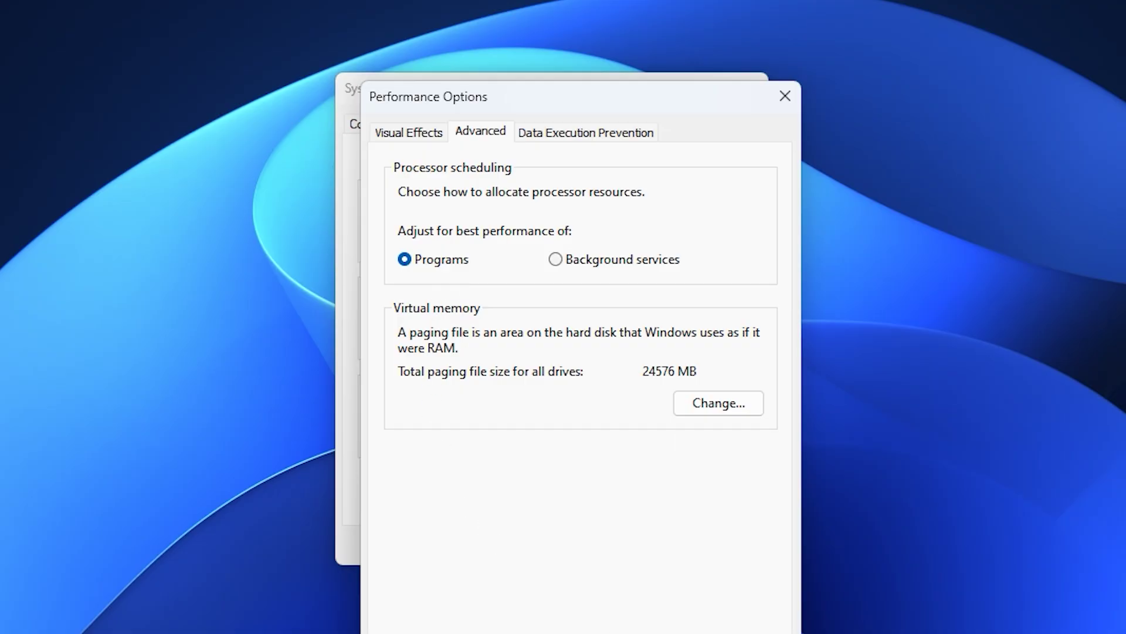
pyautogui.press('Return')
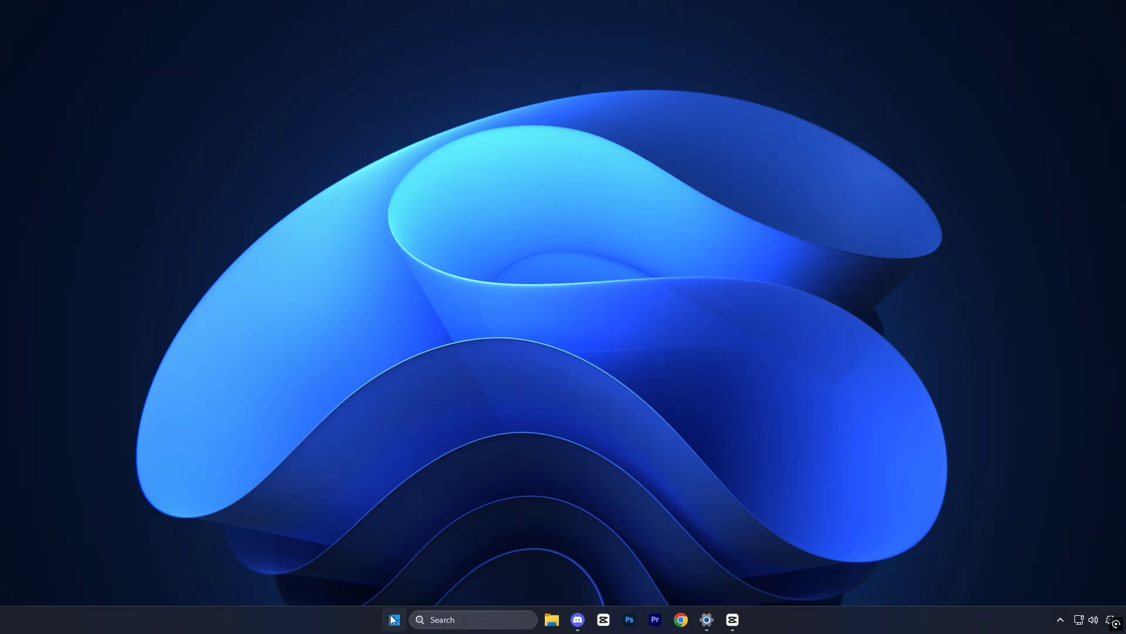
# Open Settings from Start and go to System > Storage
pyautogui.click(394, 619)
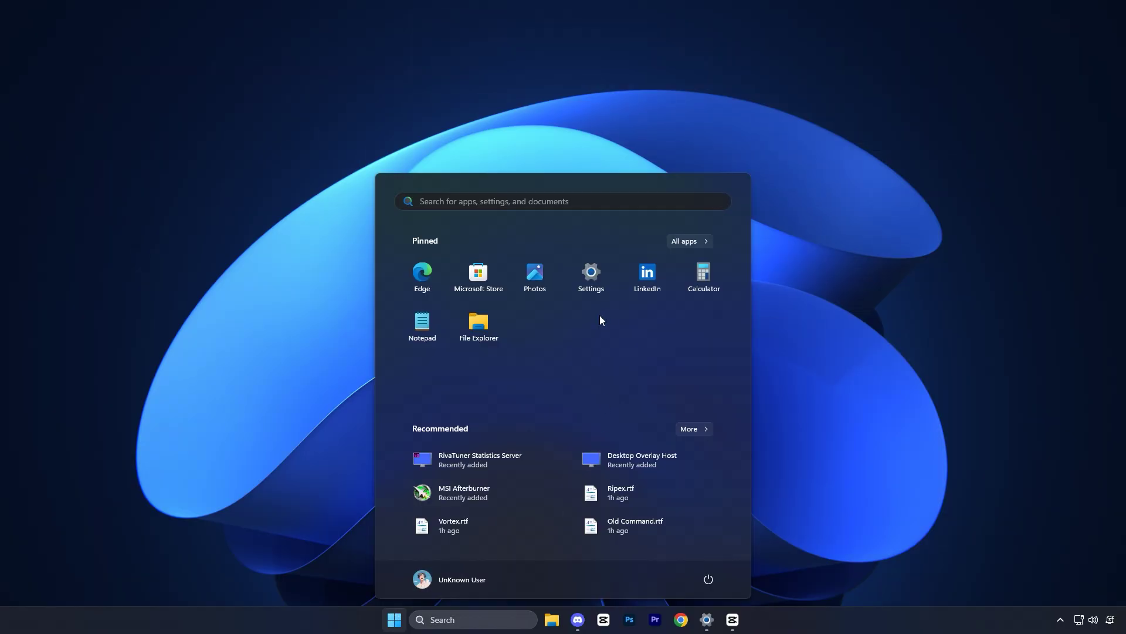
pyautogui.click(593, 273)
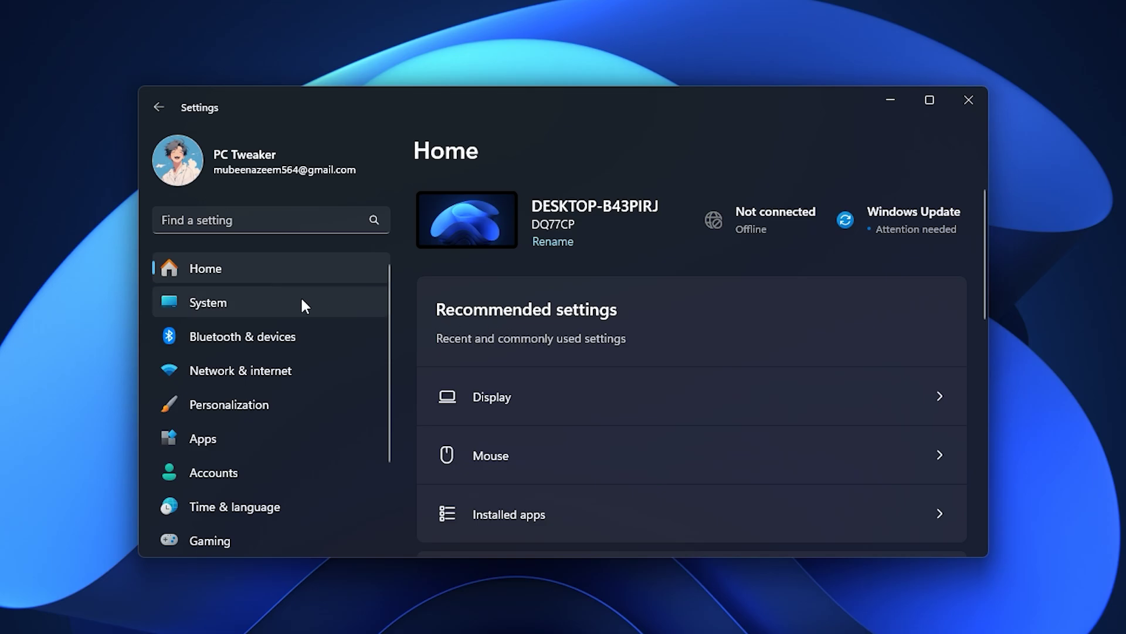
pyautogui.click(300, 299)
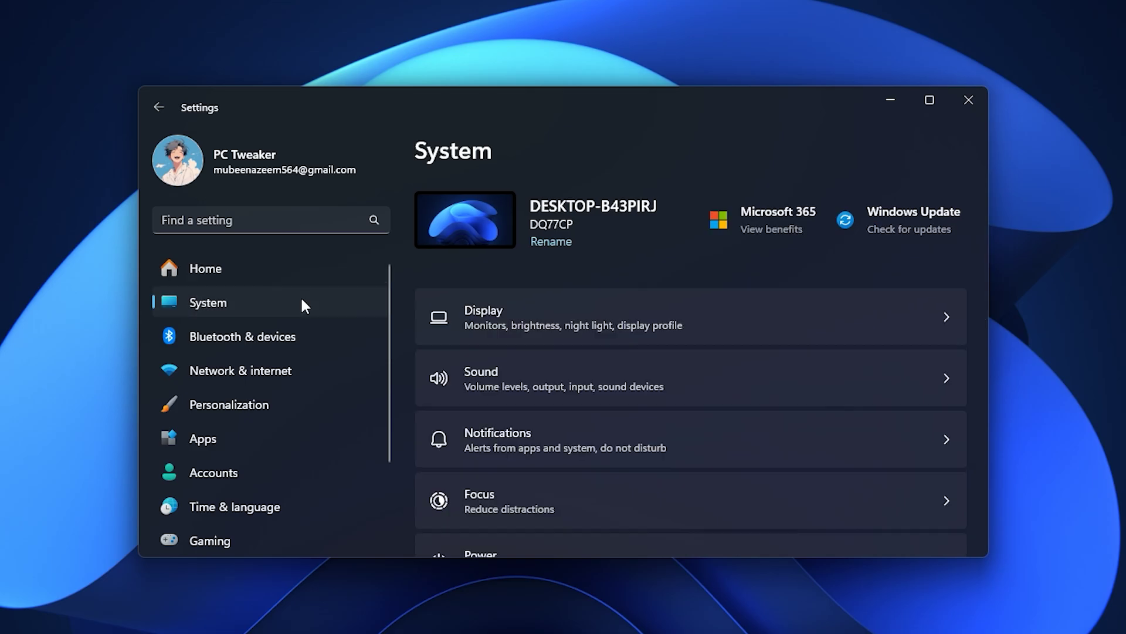
pyautogui.scroll(-3, 604, 393)
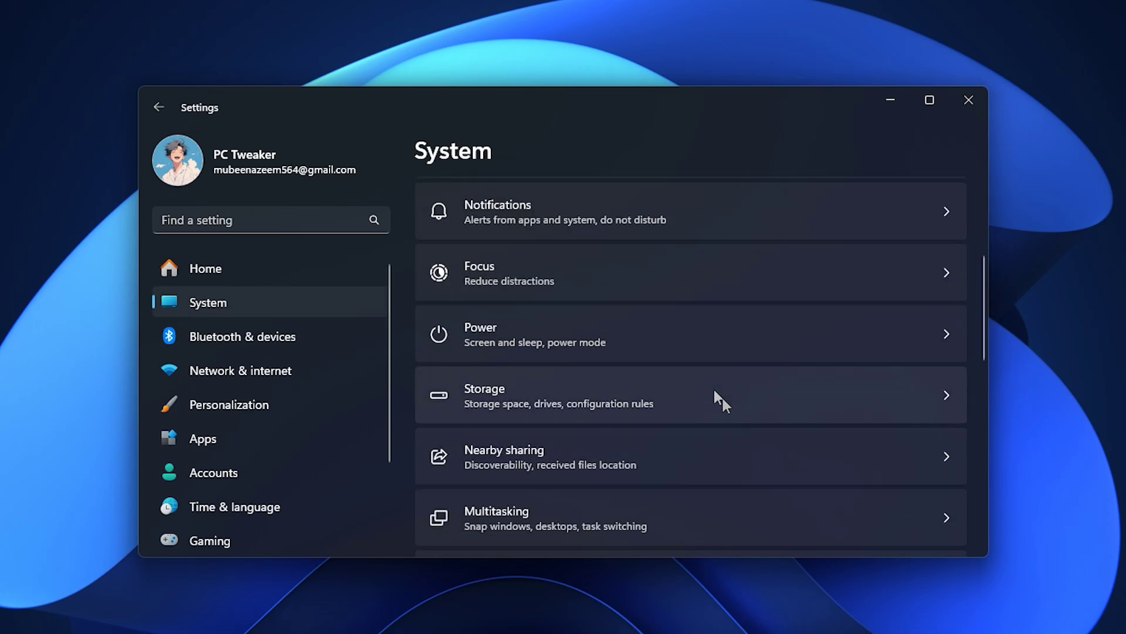
pyautogui.click(636, 403)
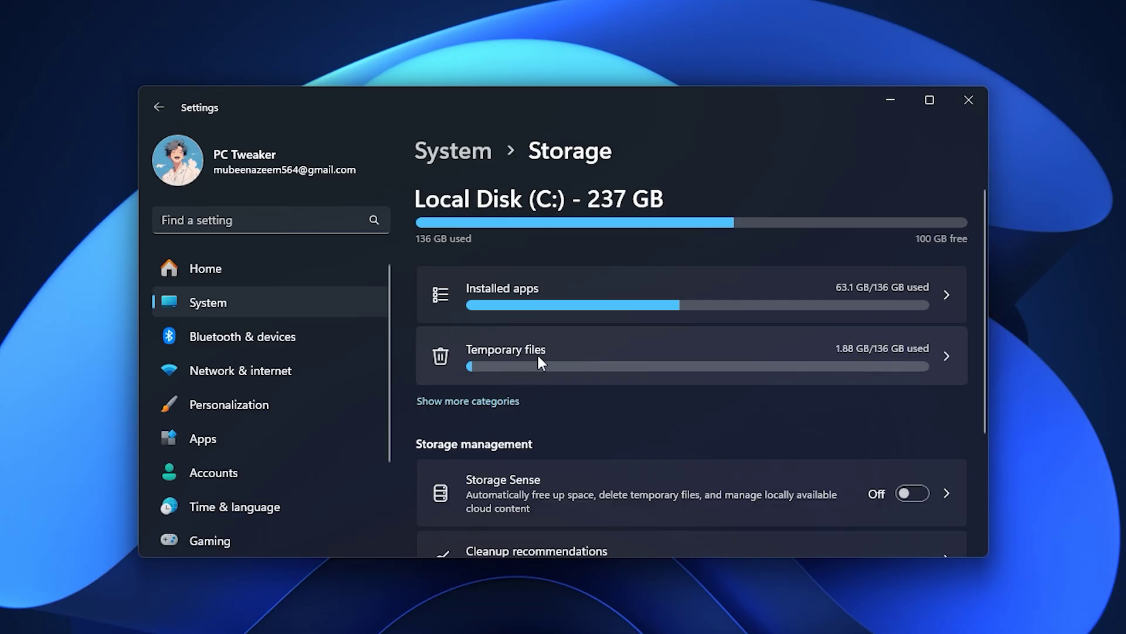
# Open the Temporary files breakdown in Storage settings
pyautogui.click(599, 360)
pyautogui.scroll(-2, 609, 405)
pyautogui.scroll(-2, 610, 405)
pyautogui.scroll(-2, 609, 409)
pyautogui.scroll(2, 609, 415)
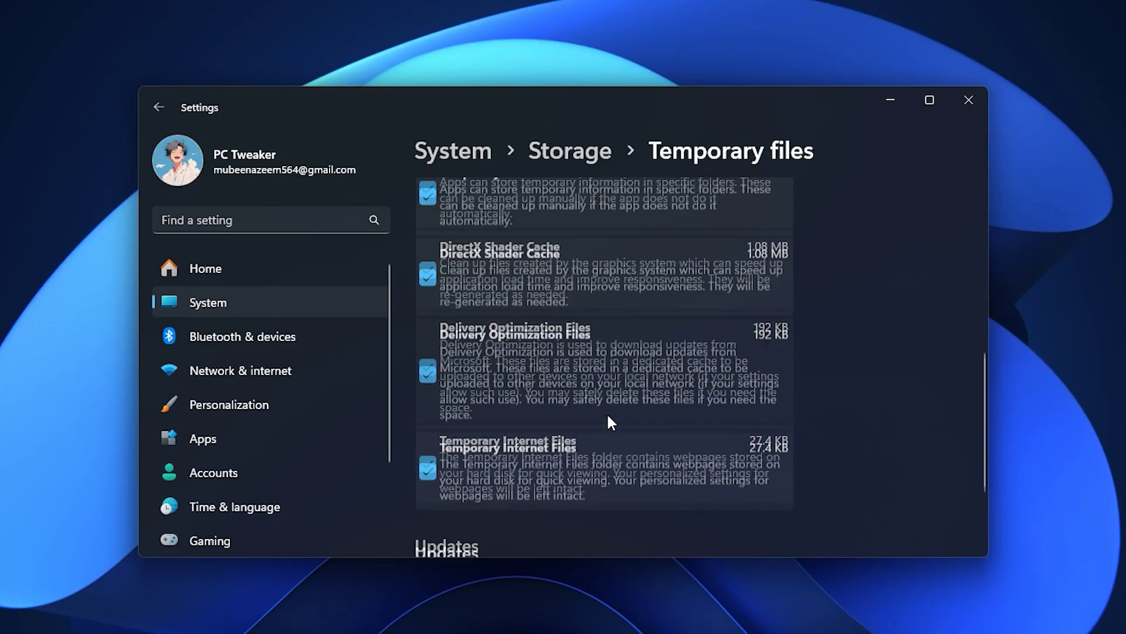
pyautogui.scroll(2, 608, 415)
pyautogui.scroll(1, 608, 415)
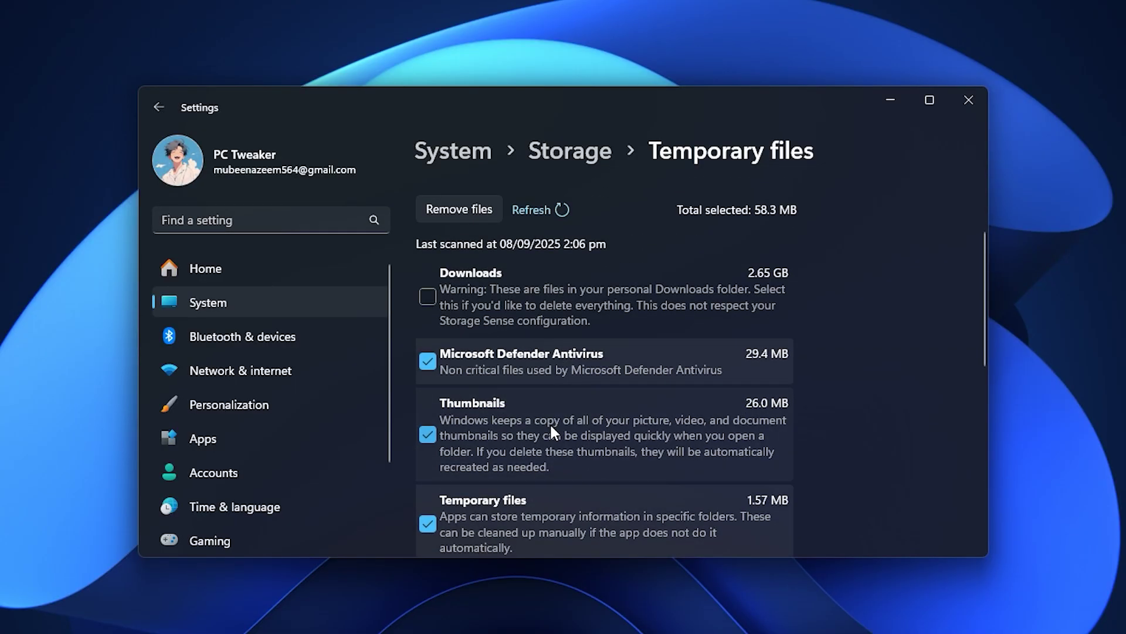
pyautogui.scroll(-2, 549, 432)
pyautogui.scroll(-2, 550, 432)
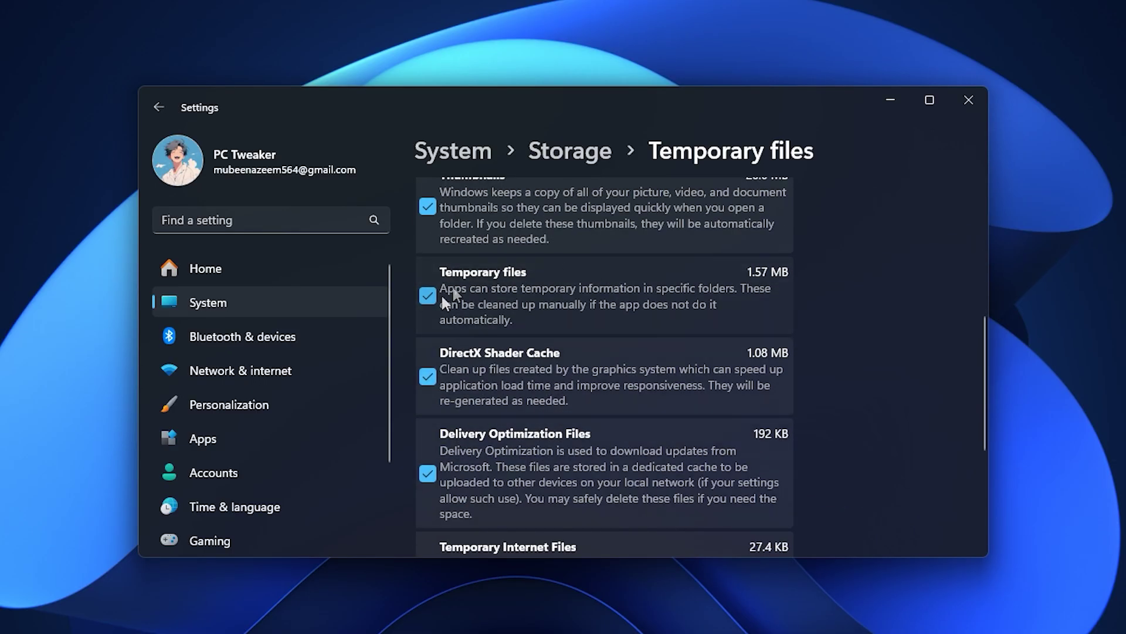
pyautogui.scroll(-2, 506, 370)
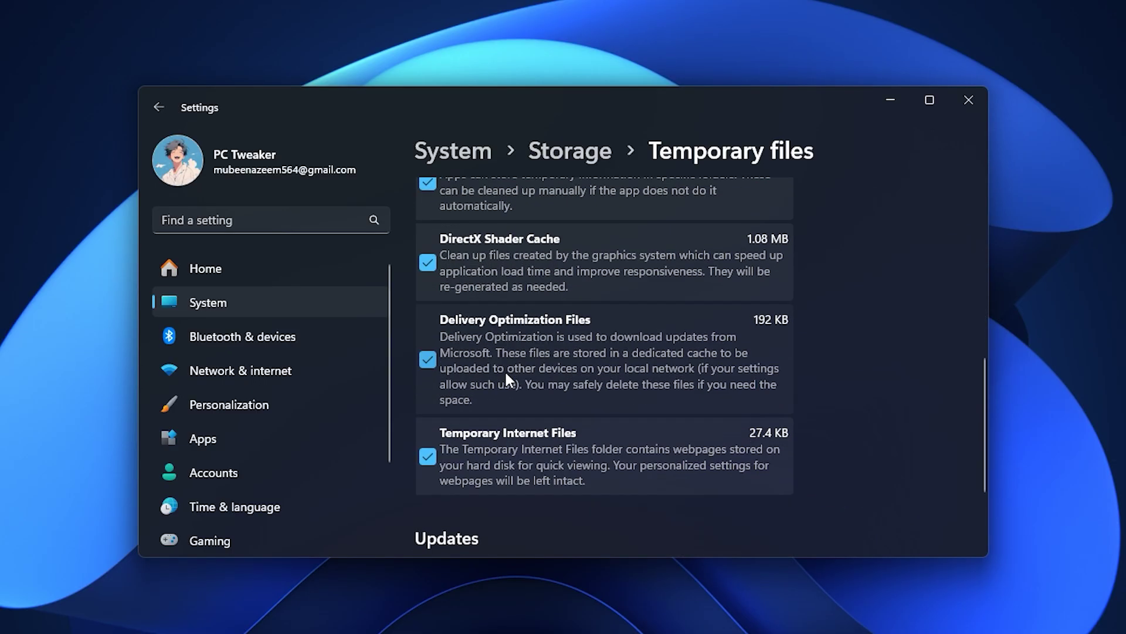
pyautogui.scroll(3, 506, 377)
pyautogui.scroll(2, 507, 377)
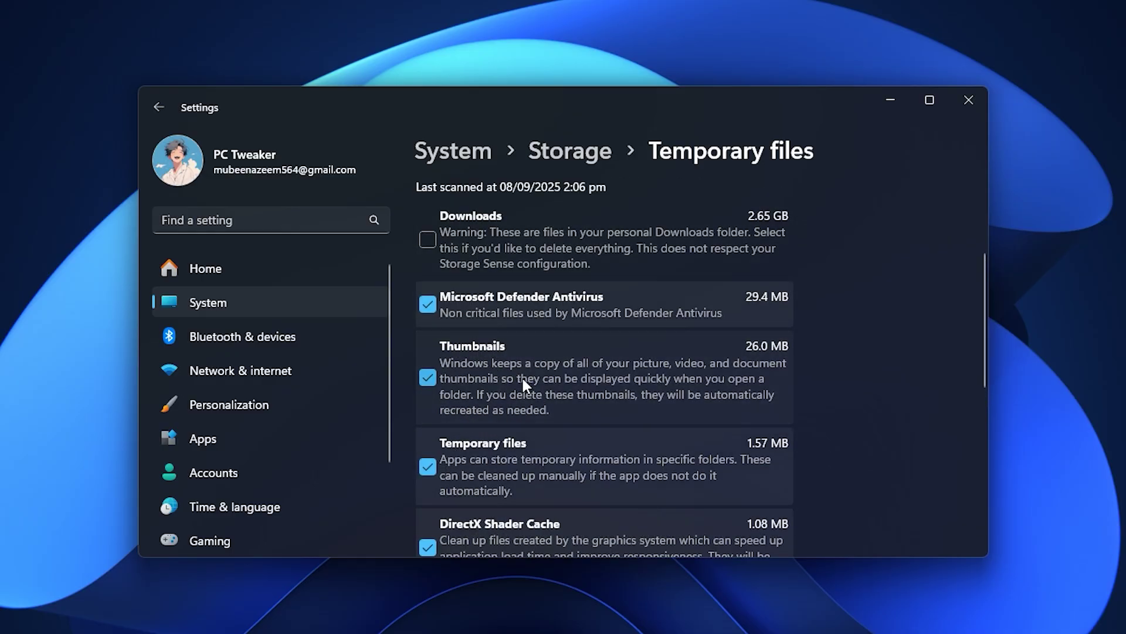
pyautogui.scroll(3, 522, 376)
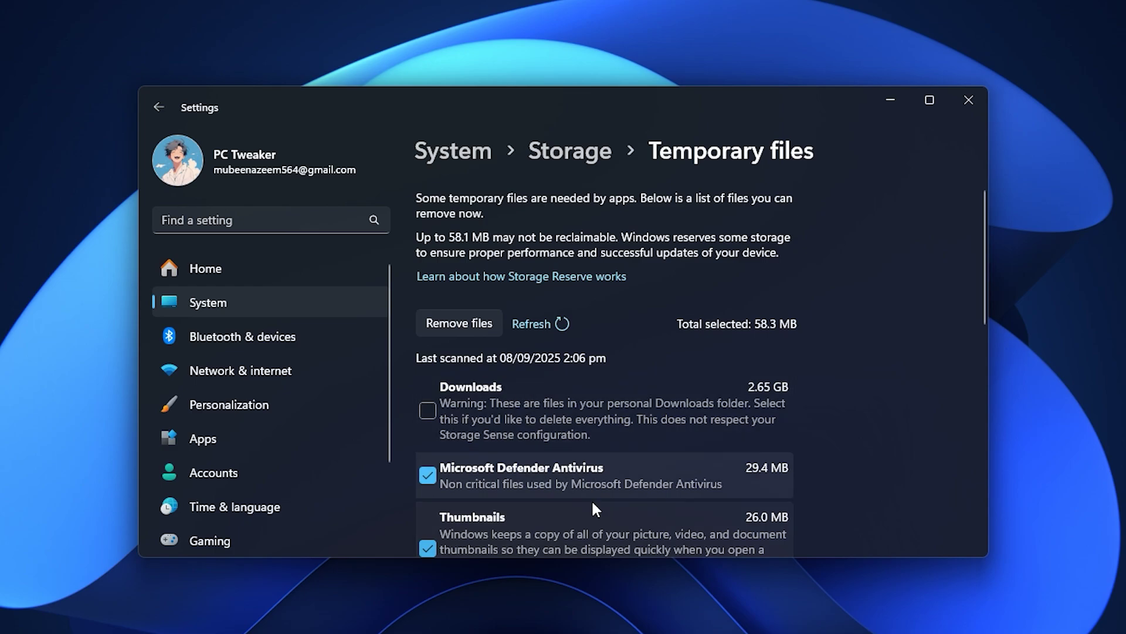
pyautogui.scroll(-2, 592, 504)
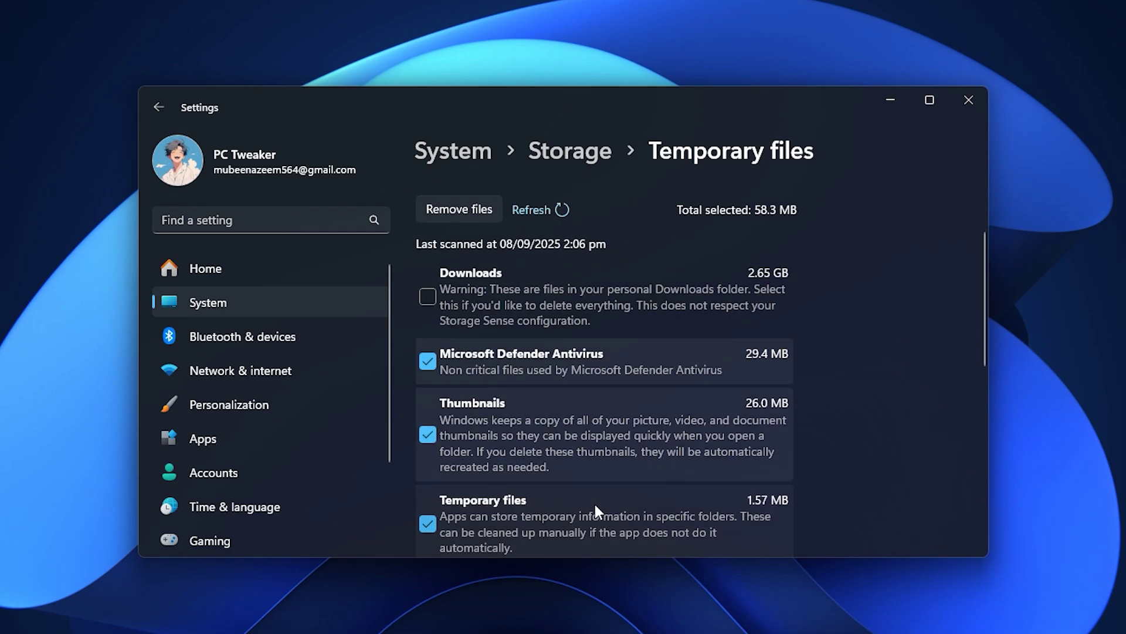
pyautogui.scroll(1, 539, 395)
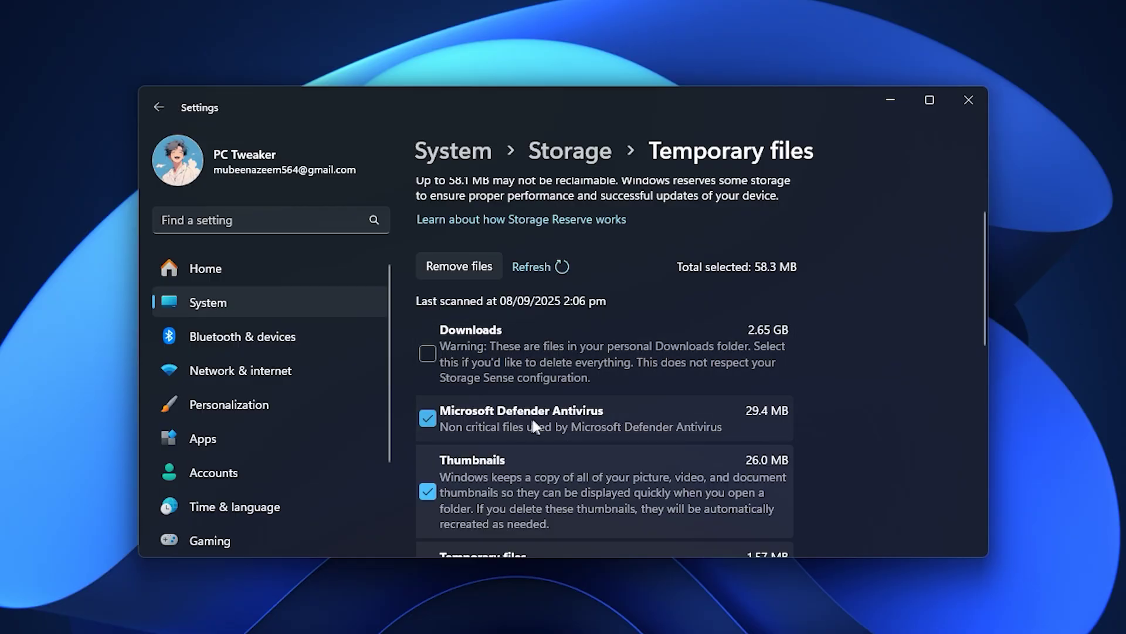
# Remove the ticked temporary files and confirm their permanent deletion
pyautogui.click(447, 258)
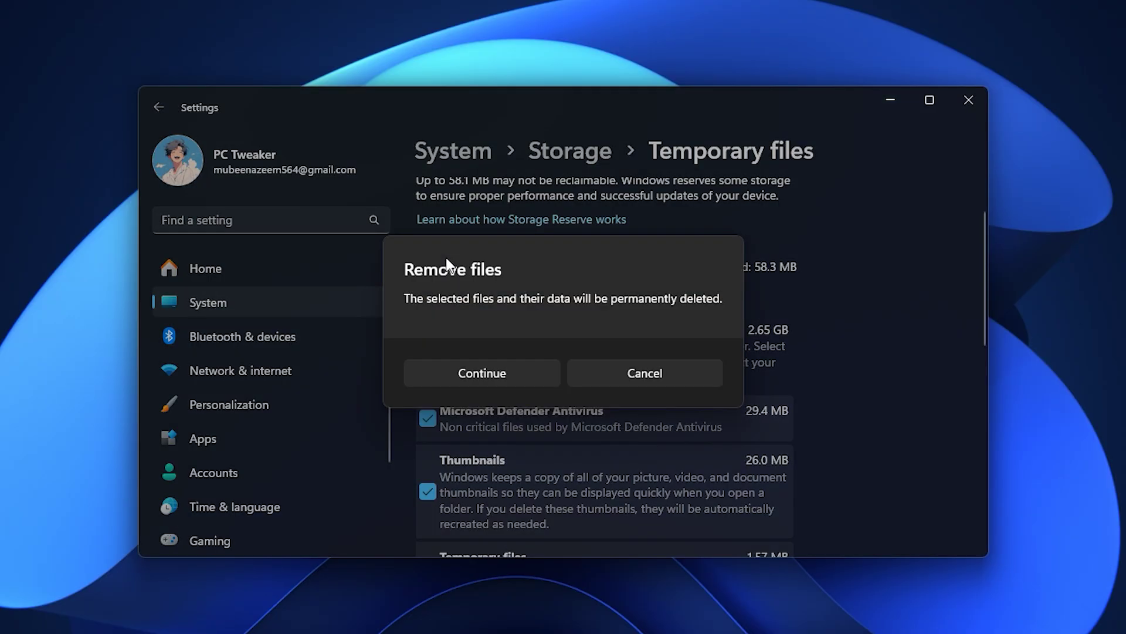
pyautogui.click(528, 374)
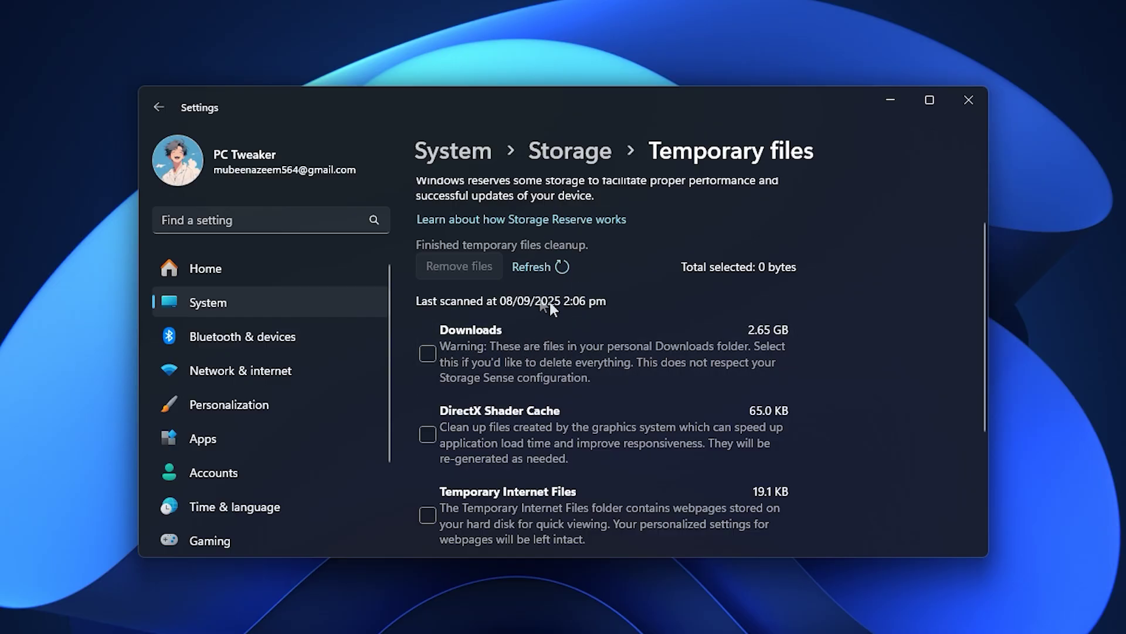
pyautogui.scroll(-1, 530, 313)
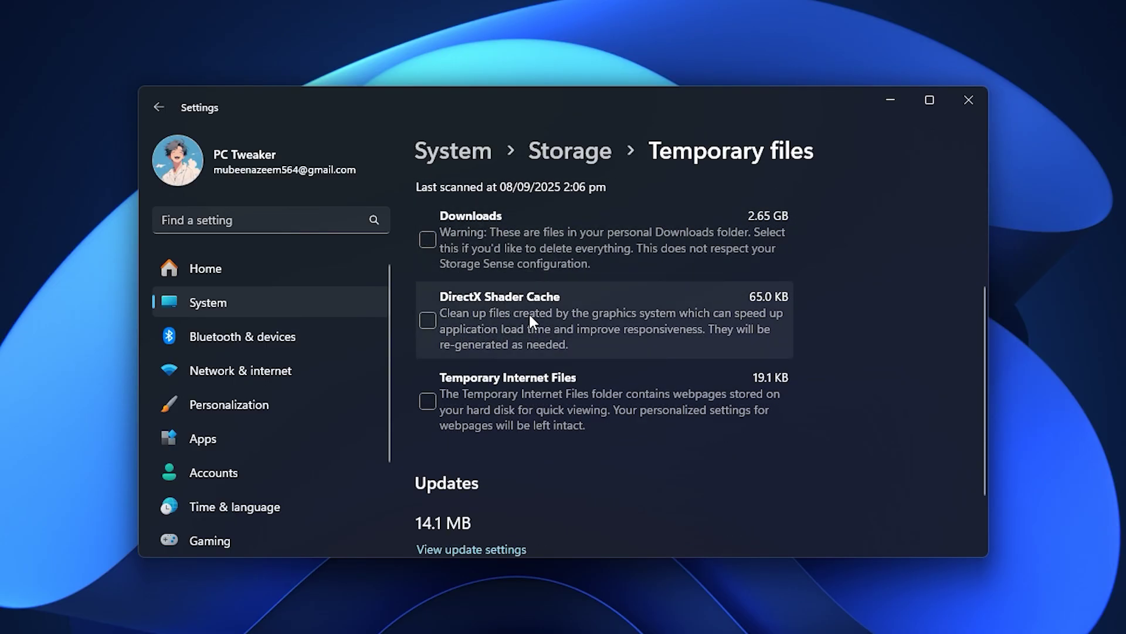
pyautogui.scroll(1, 505, 387)
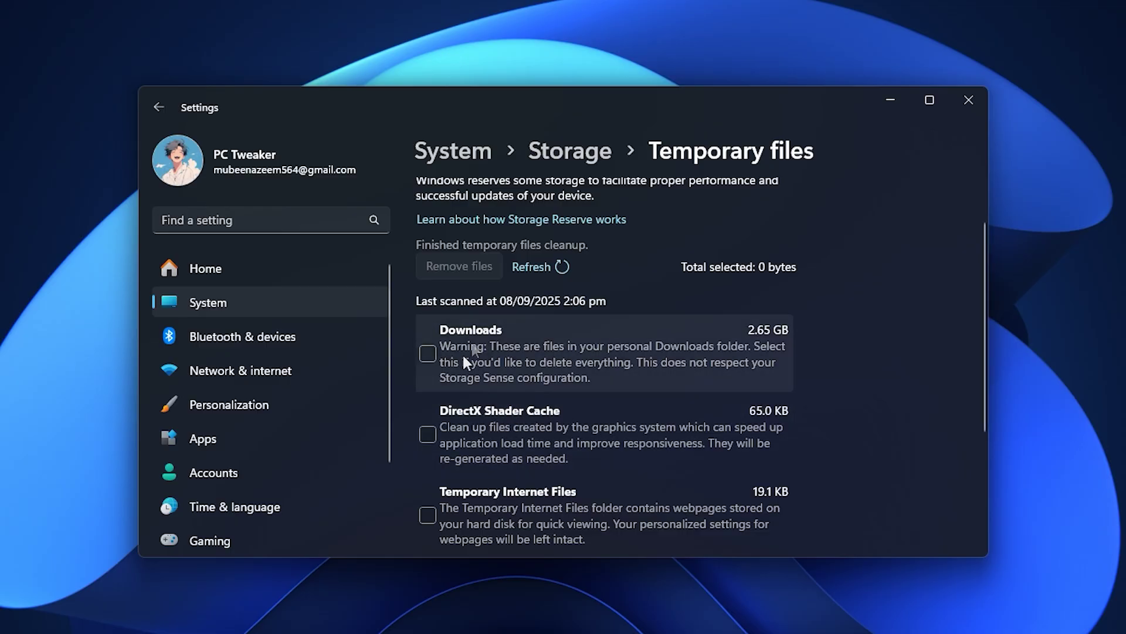
pyautogui.scroll(-1, 486, 396)
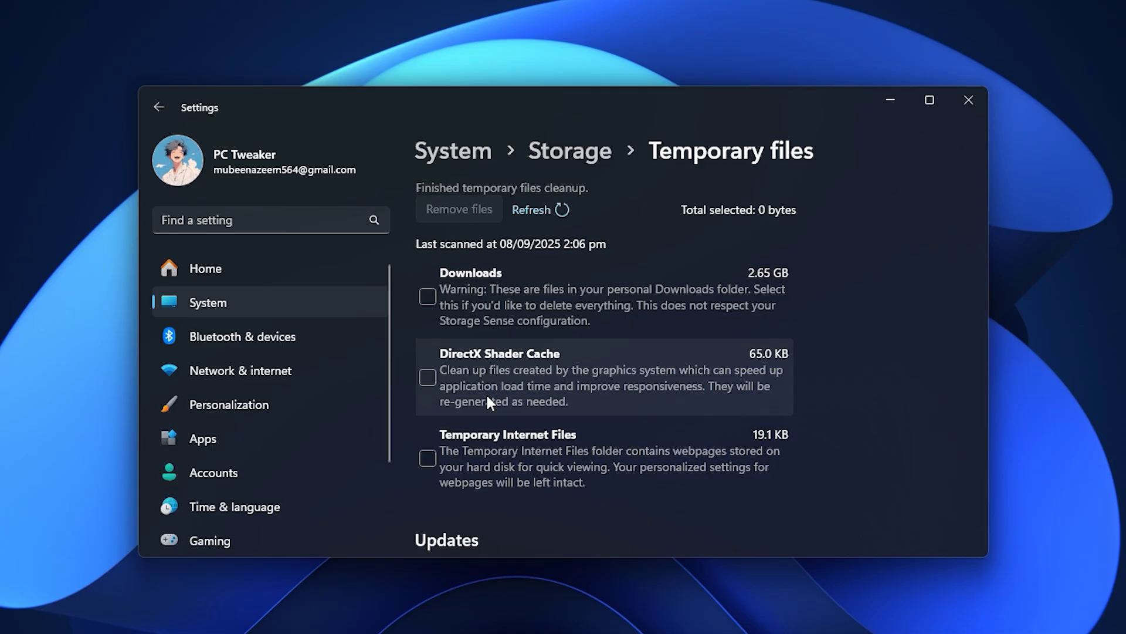
pyautogui.scroll(-2, 486, 392)
pyautogui.scroll(3, 486, 393)
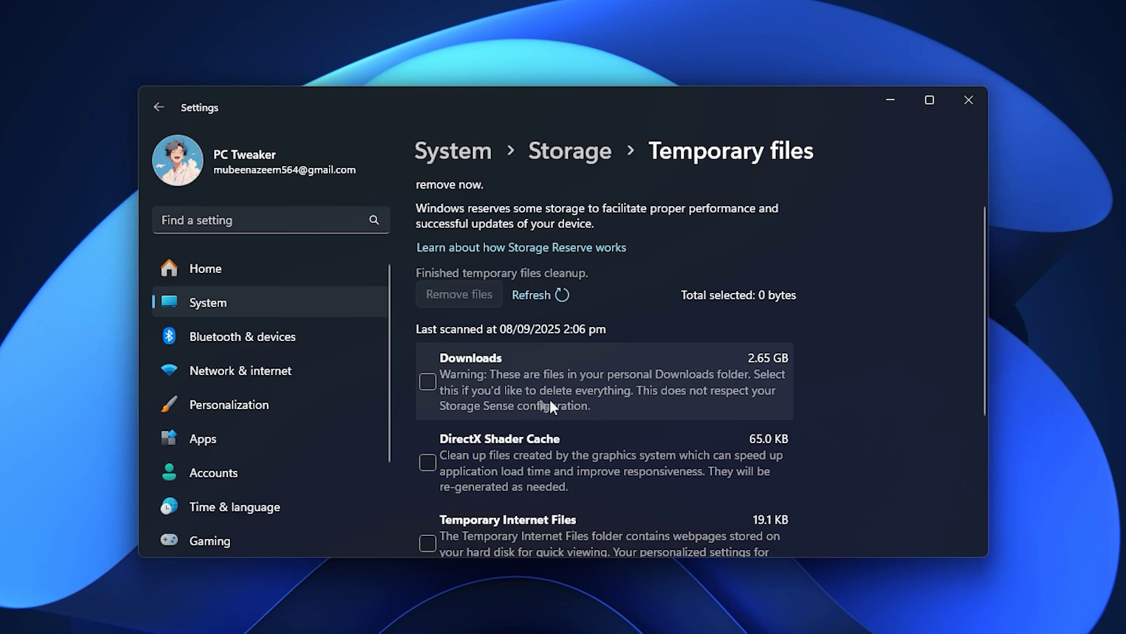
# Open Storage Sense, set it to run every week, and keep recycle bin cleanup at 30 days
pyautogui.click(574, 151)
pyautogui.scroll(-3, 611, 401)
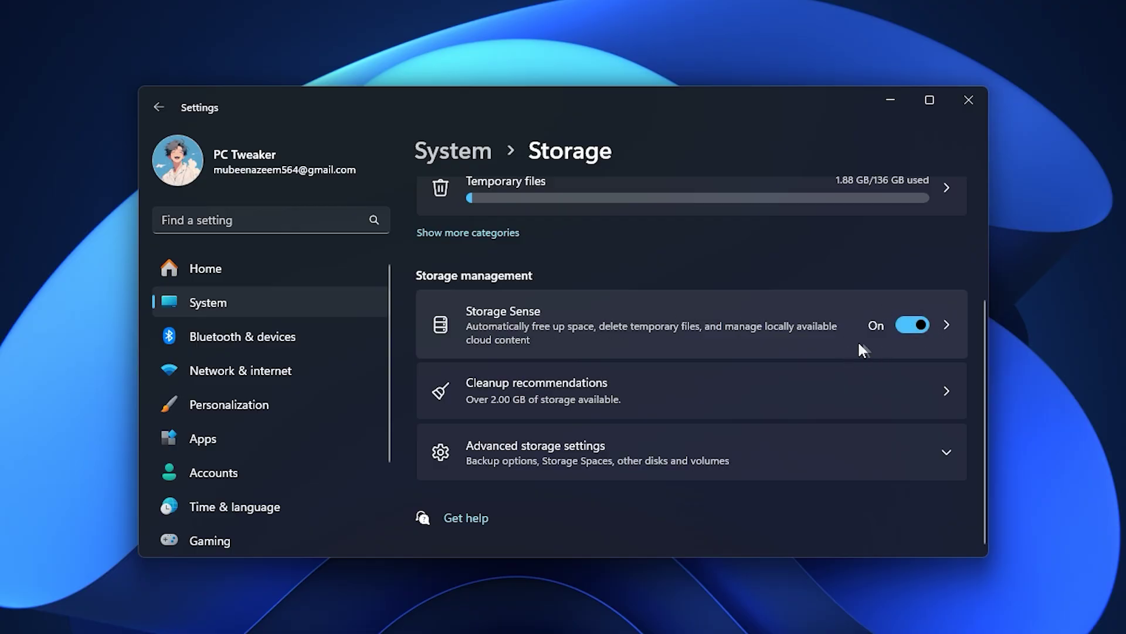
pyautogui.click(632, 326)
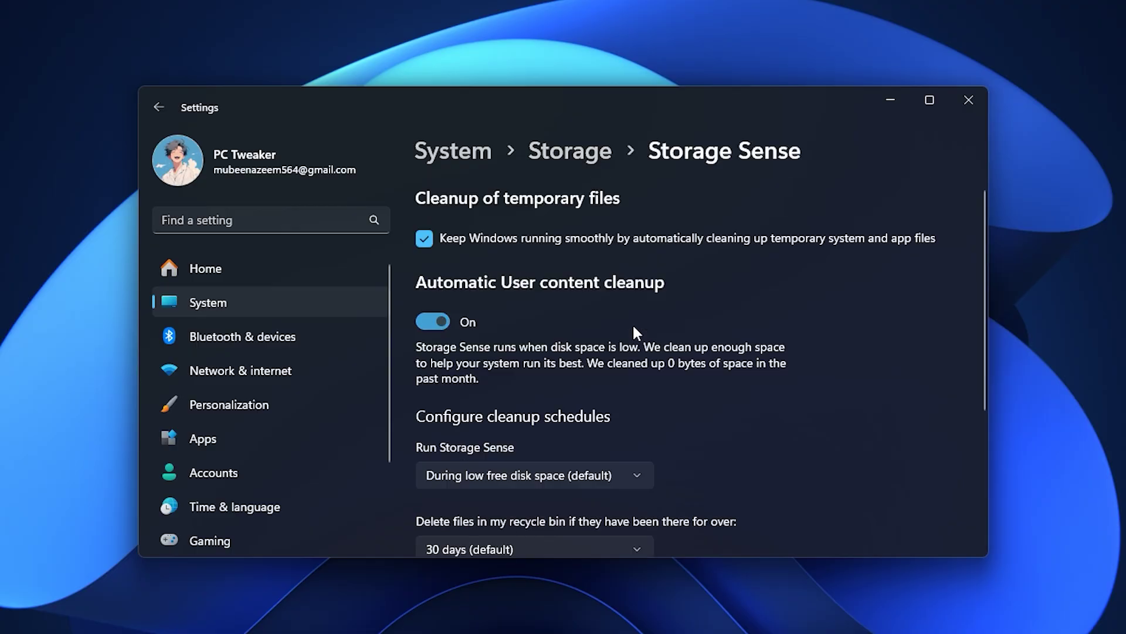
pyautogui.scroll(-1, 535, 369)
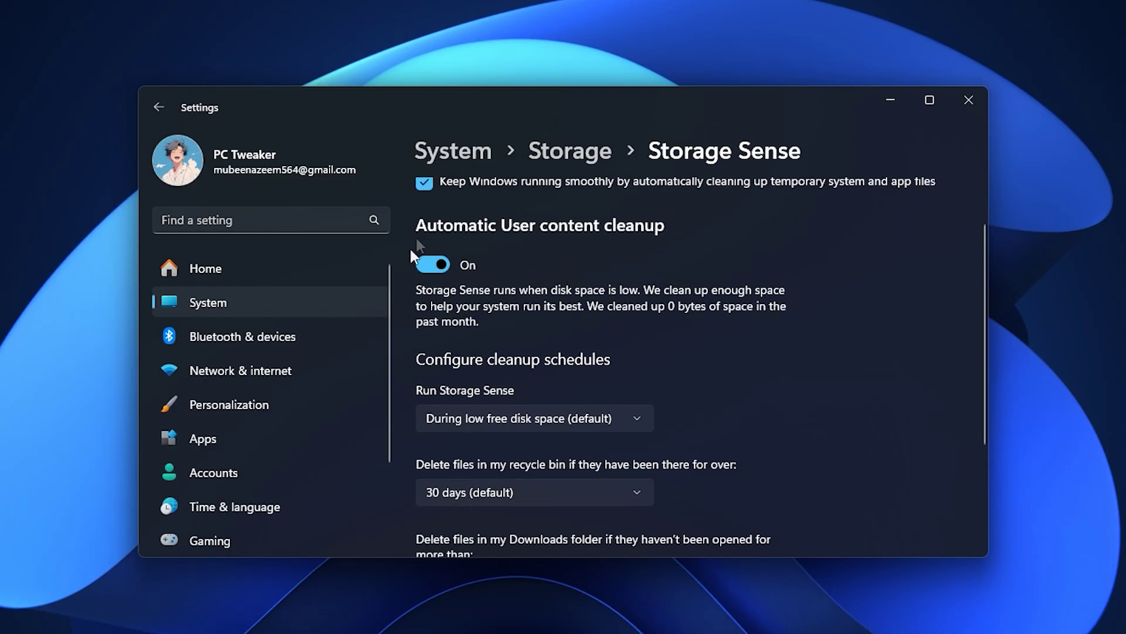
pyautogui.scroll(-2, 512, 341)
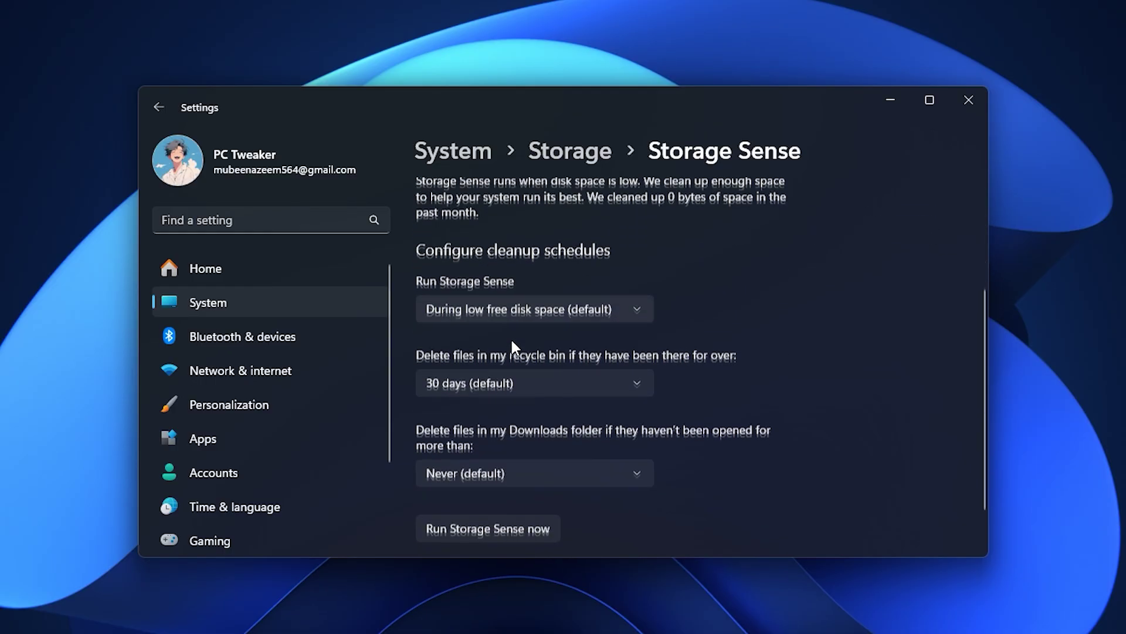
pyautogui.click(490, 315)
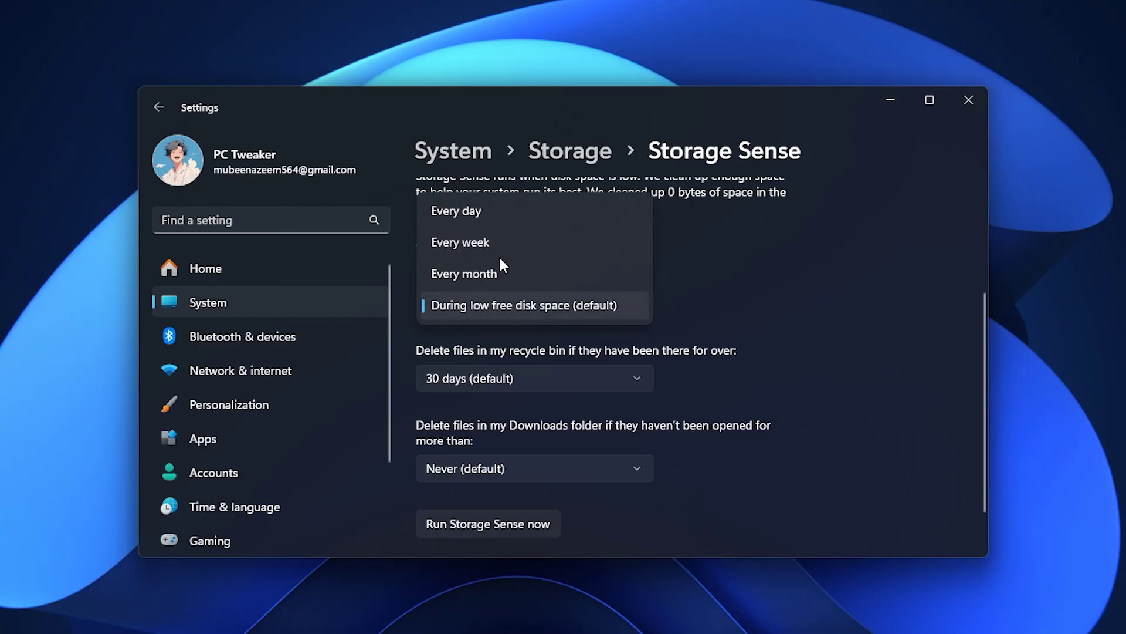
pyautogui.click(483, 240)
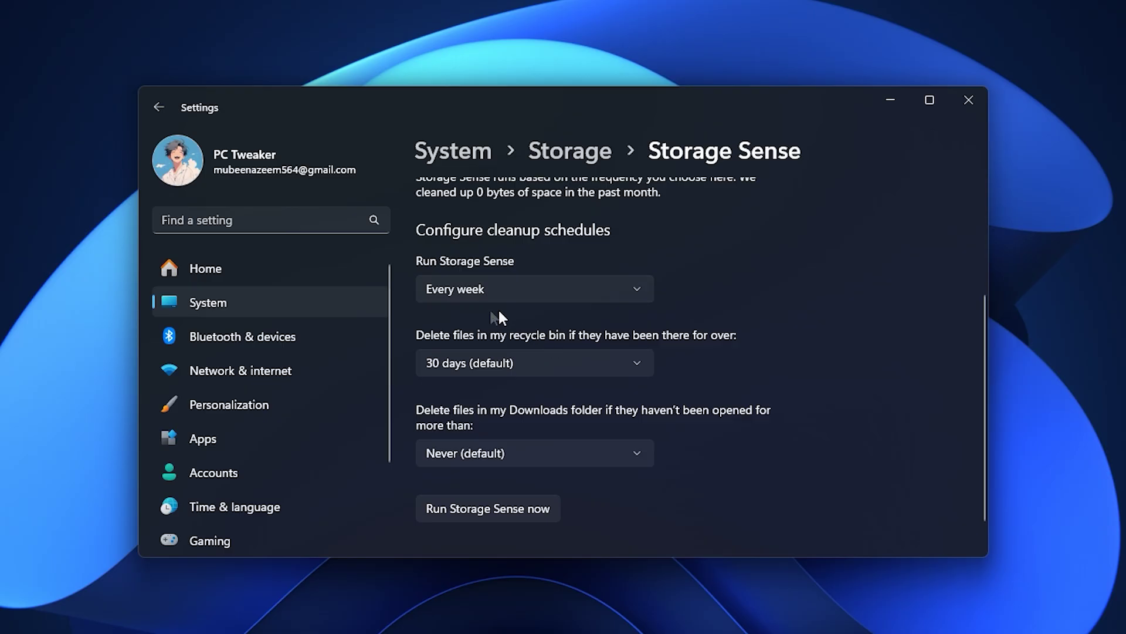
pyautogui.scroll(2, 506, 317)
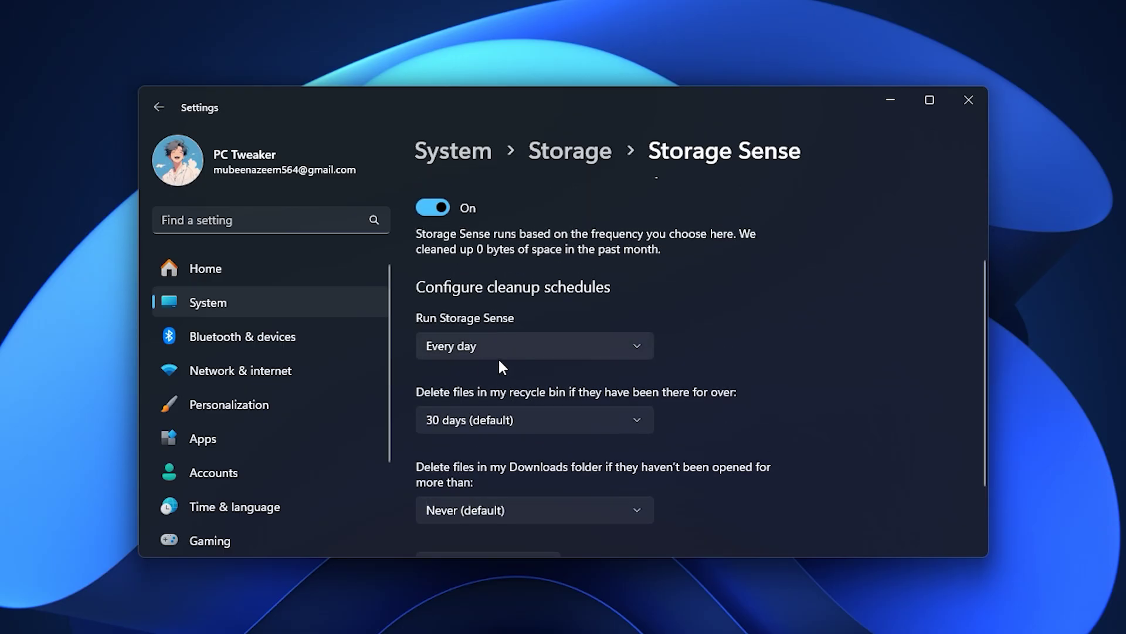
pyautogui.scroll(-1, 498, 357)
pyautogui.scroll(-1, 498, 357)
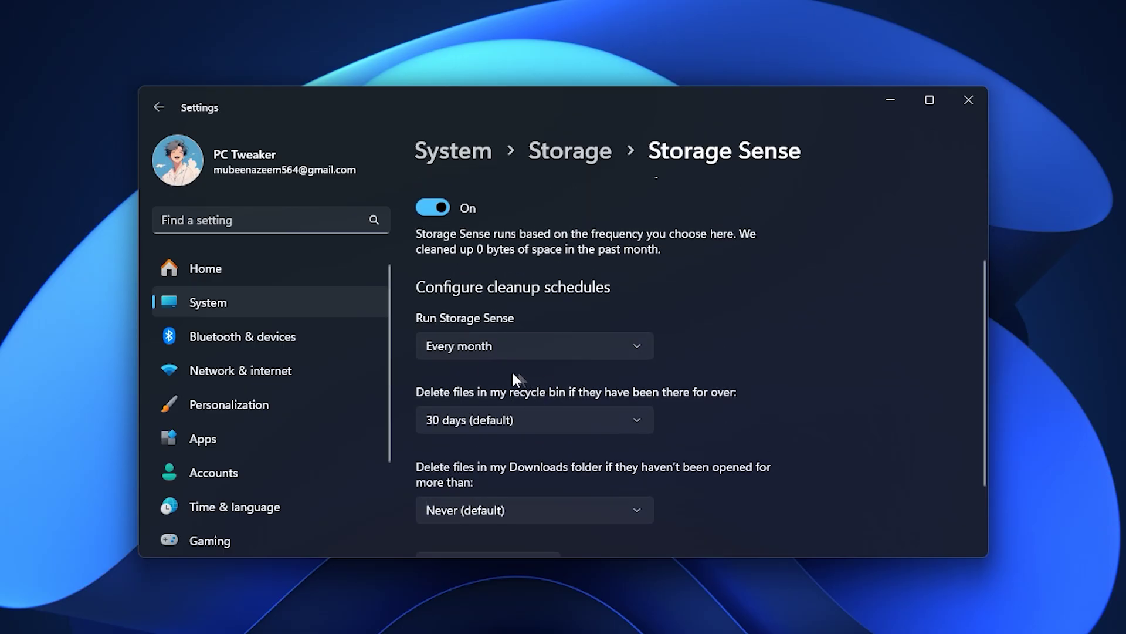
pyautogui.click(482, 420)
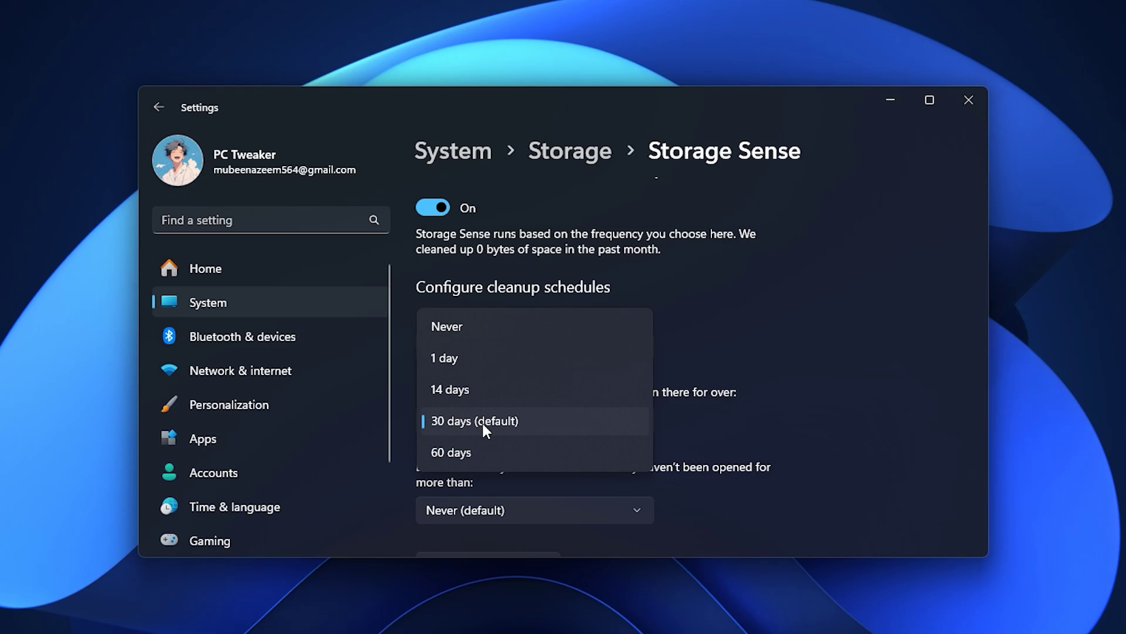
pyautogui.click(481, 421)
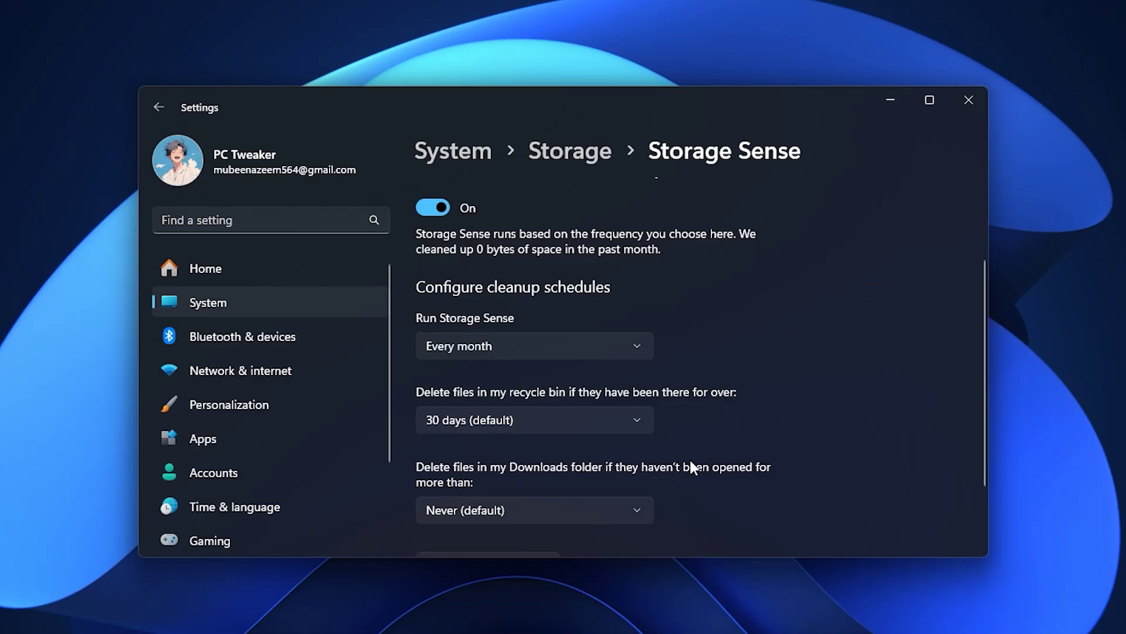
pyautogui.scroll(-2, 689, 457)
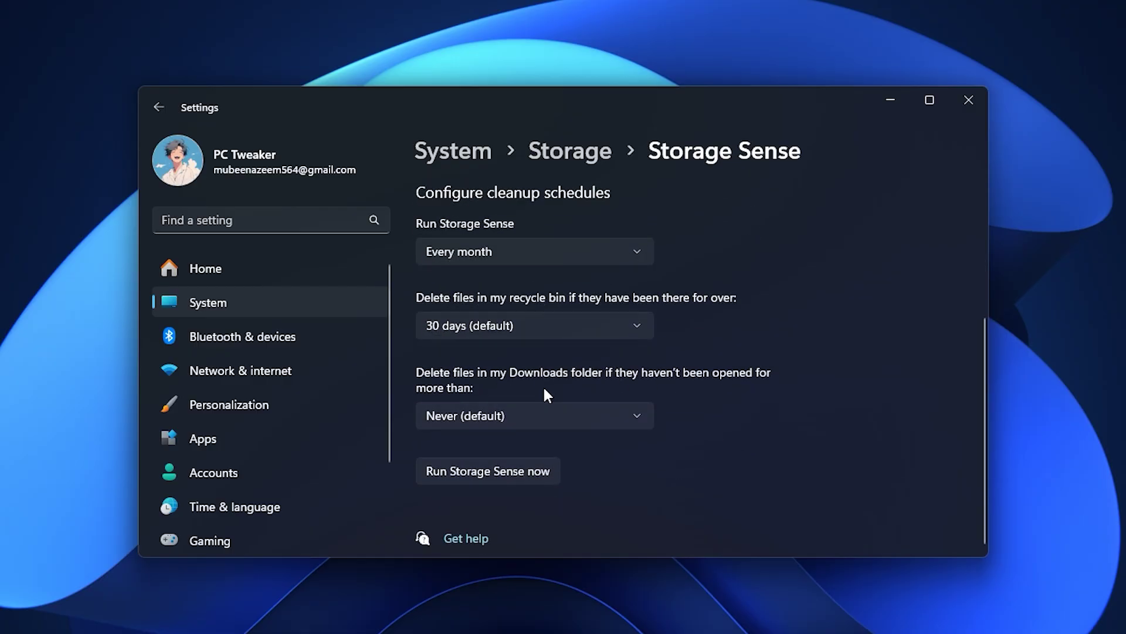
pyautogui.scroll(3, 543, 395)
pyautogui.scroll(2, 556, 464)
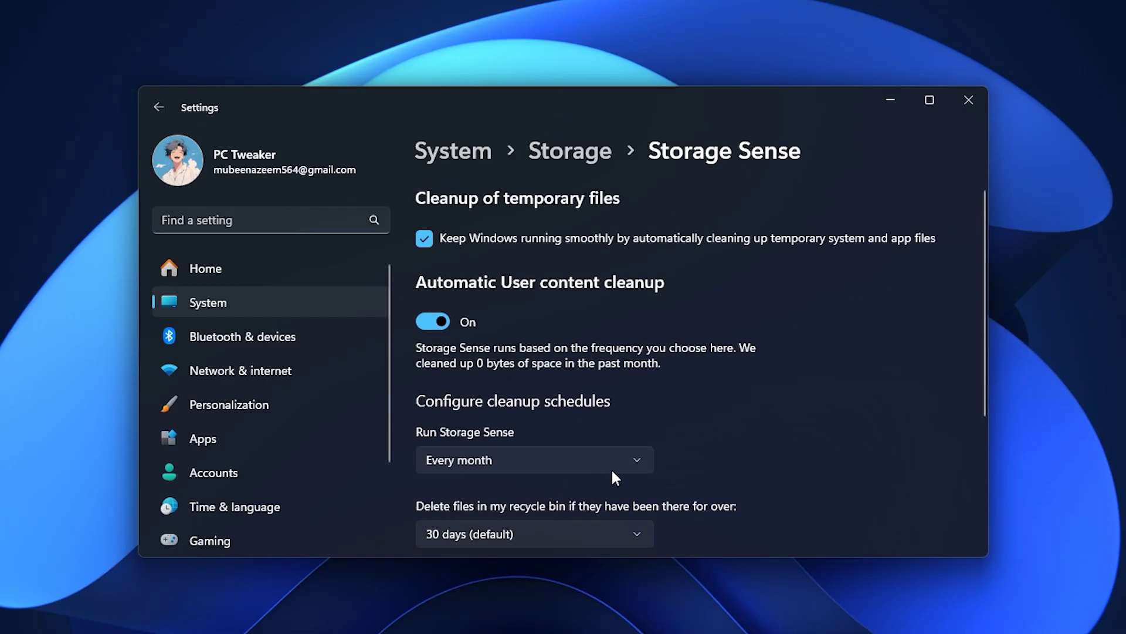
pyautogui.click(511, 460)
pyautogui.click(493, 430)
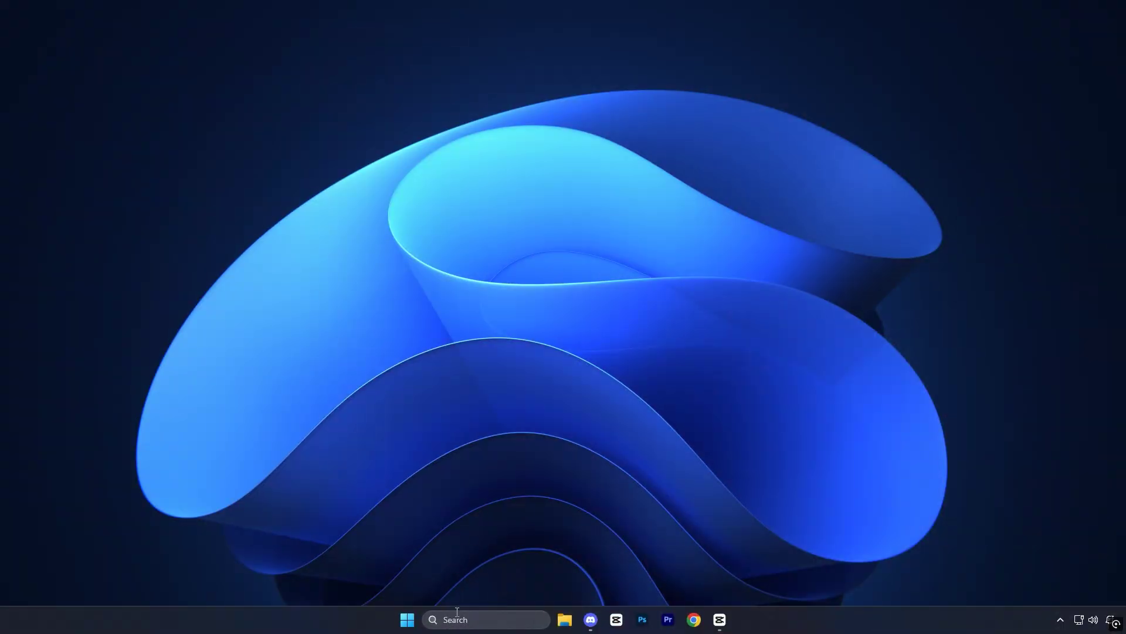
# Find Delivery Optimization via taskbar search and confirm downloads from other devices are off
pyautogui.click(454, 621)
pyautogui.write('delivery Optimization Setti')
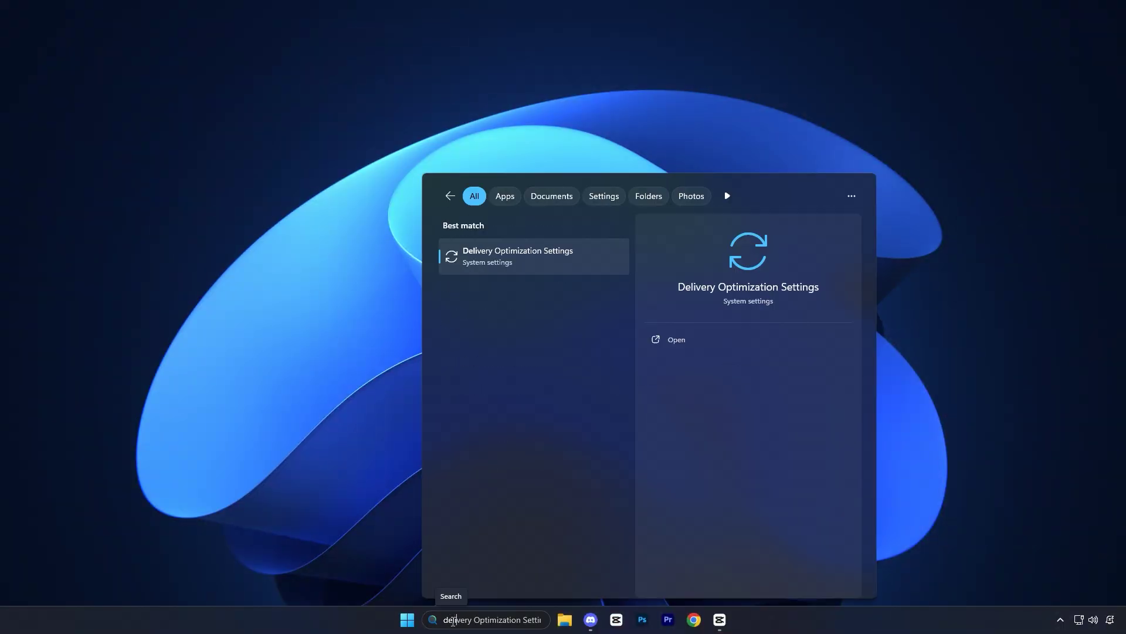
pyautogui.click(510, 267)
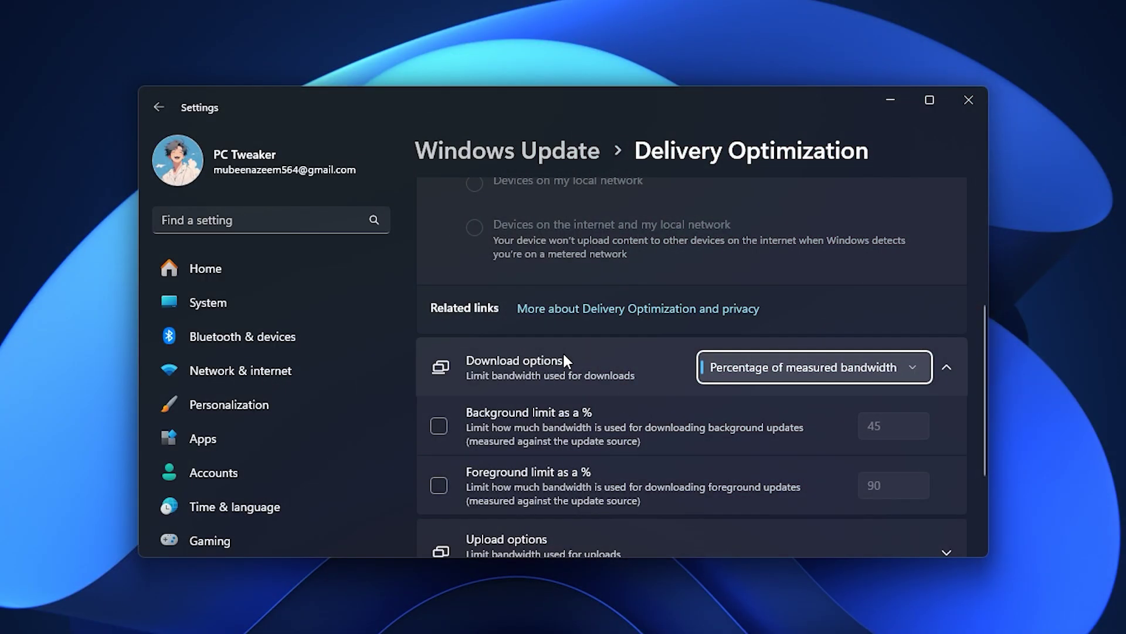
pyautogui.scroll(3, 642, 431)
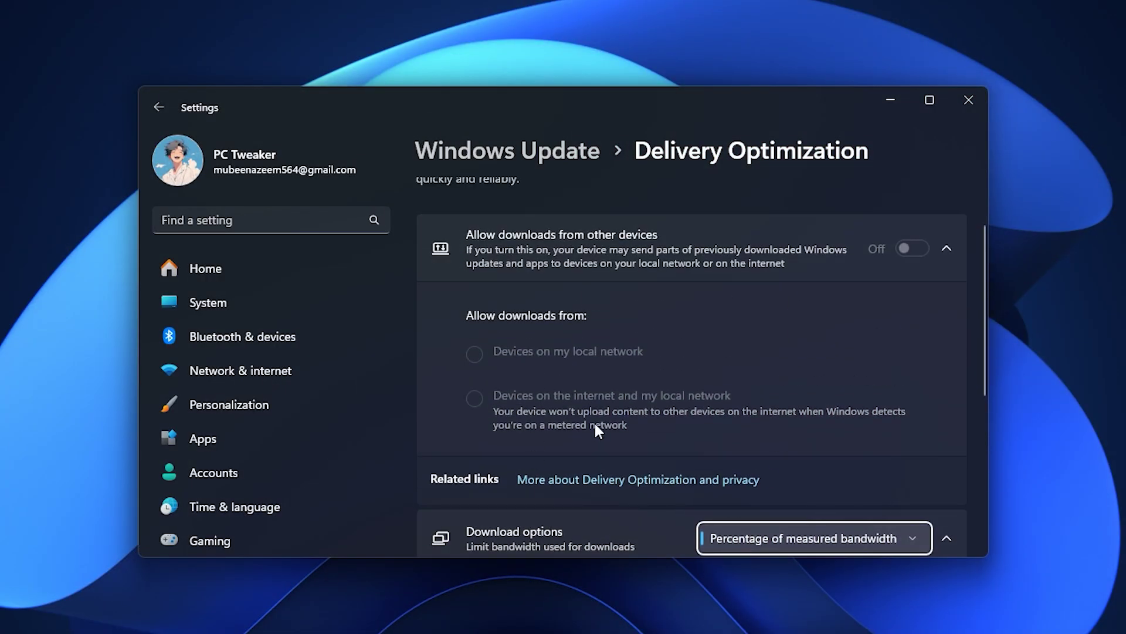
pyautogui.scroll(2, 605, 419)
pyautogui.scroll(-1, 617, 356)
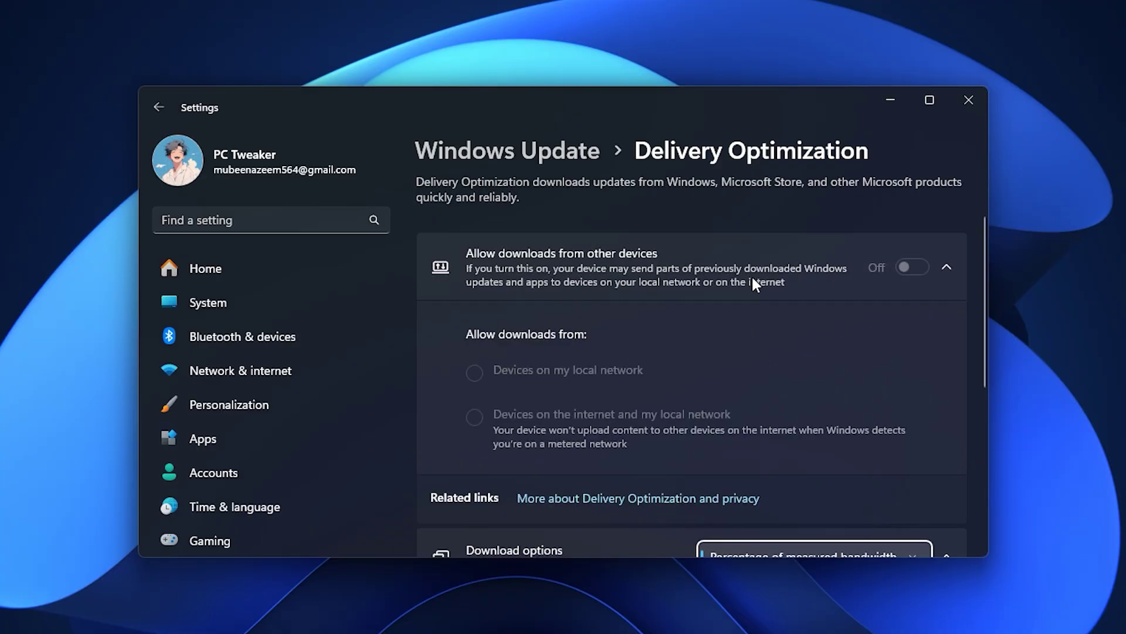